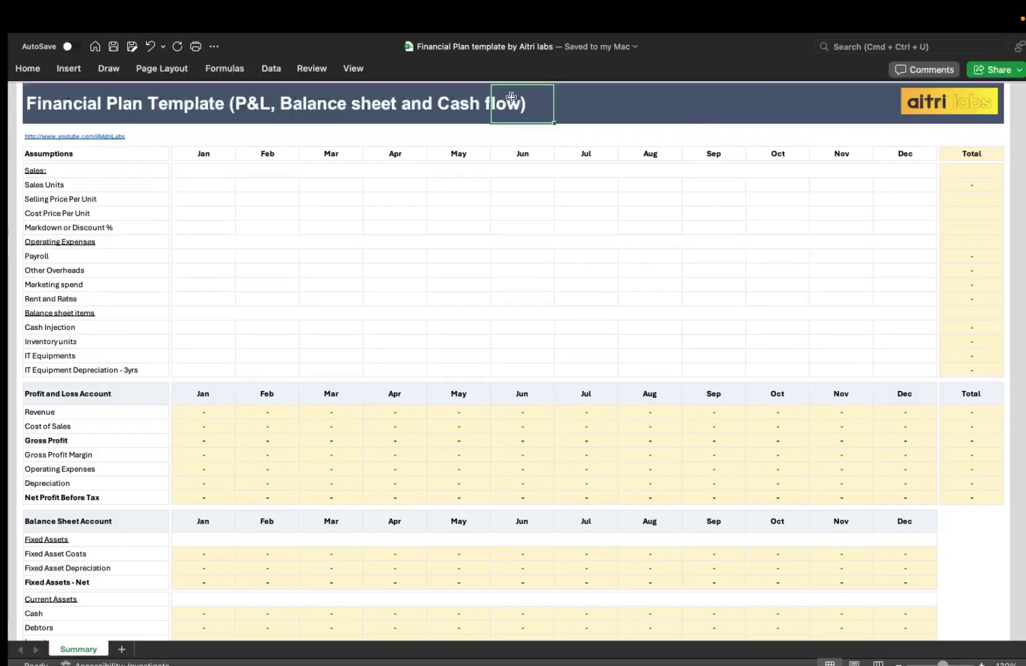
Review the sales assumptions across the months, checking January's selling price and cost price per unit and May's markdown or discount percentage.
left_click_drag(222, 155, 888, 160)
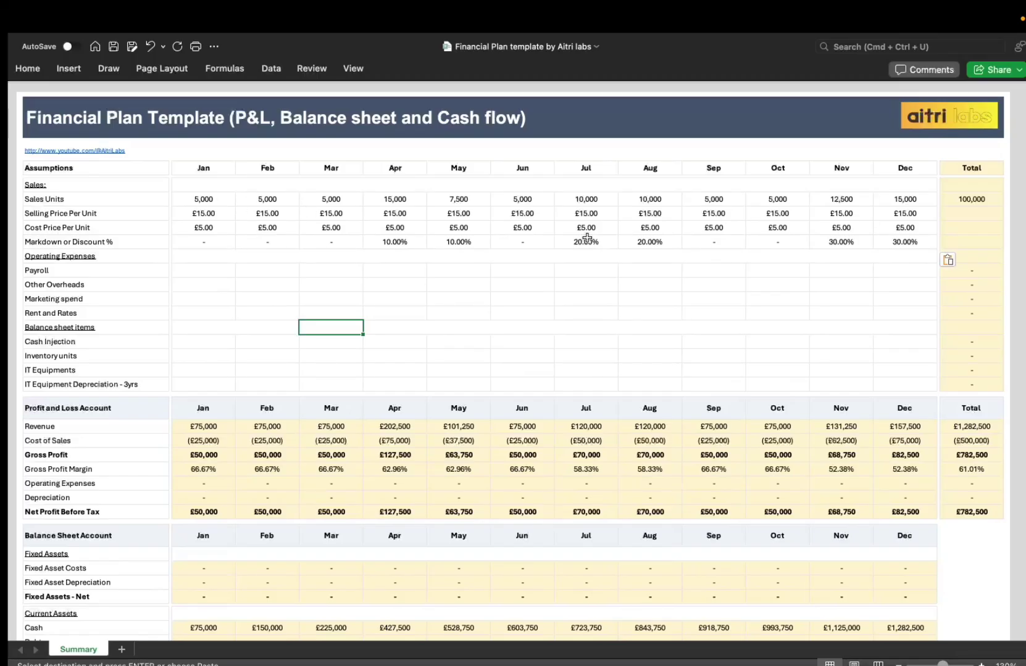
left_click(203, 213)
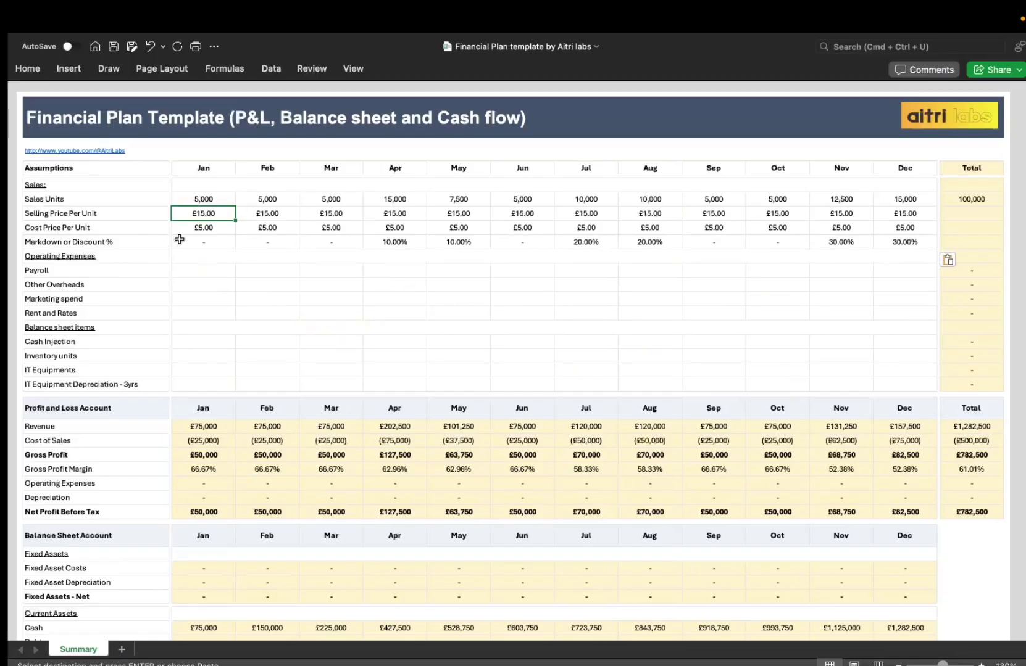
left_click(203, 228)
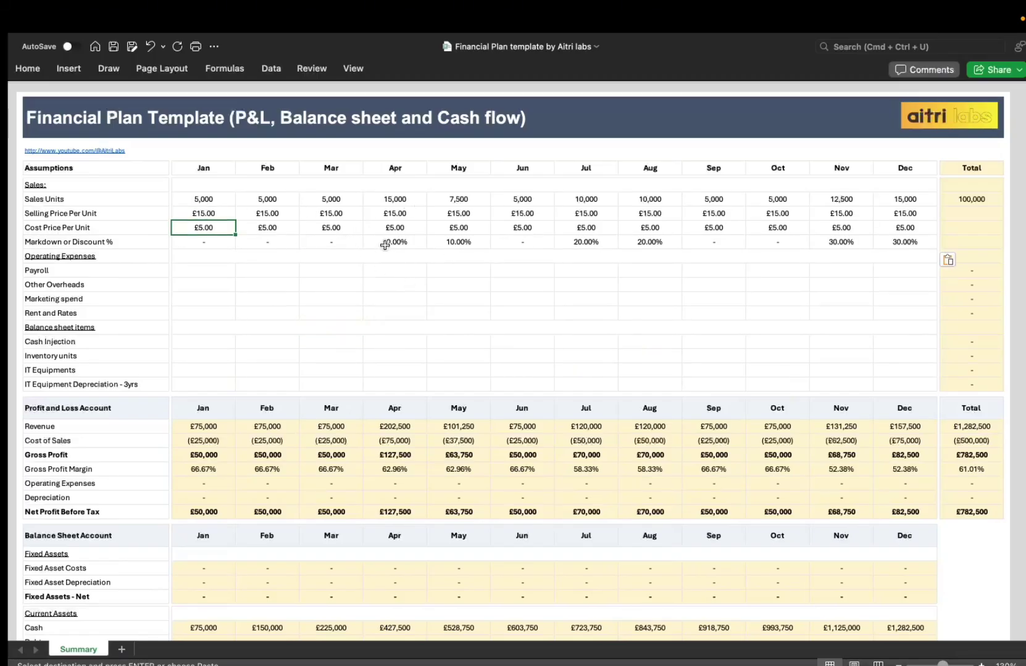
left_click(458, 241)
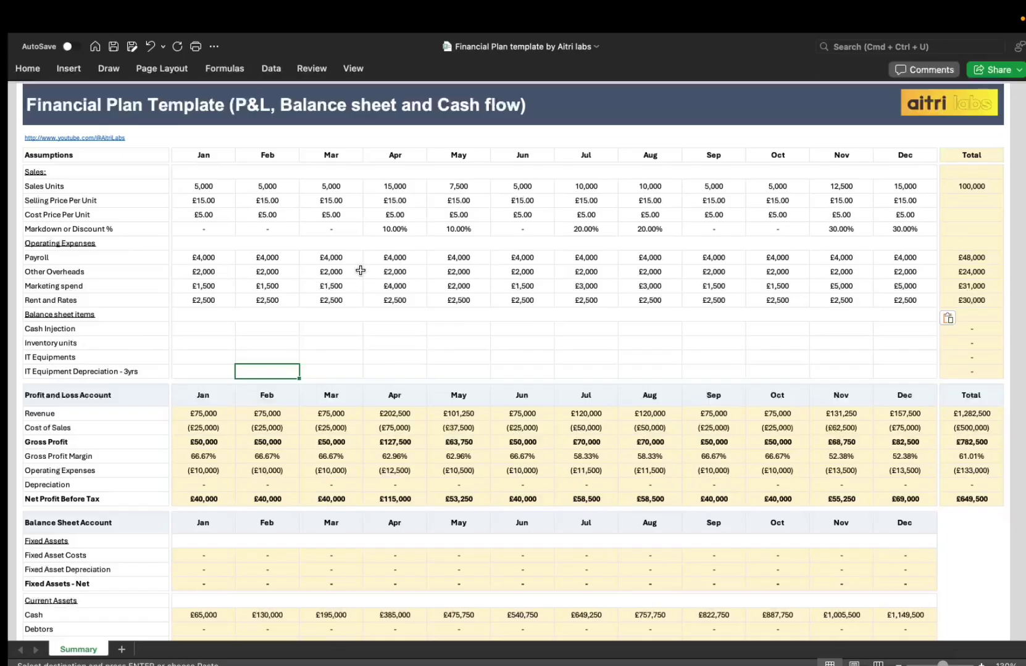
Review the monthly operating expense assumptions and the balance sheet items for cash injection, inventory units and IT equipment.
left_click(343, 259)
left_click(430, 258)
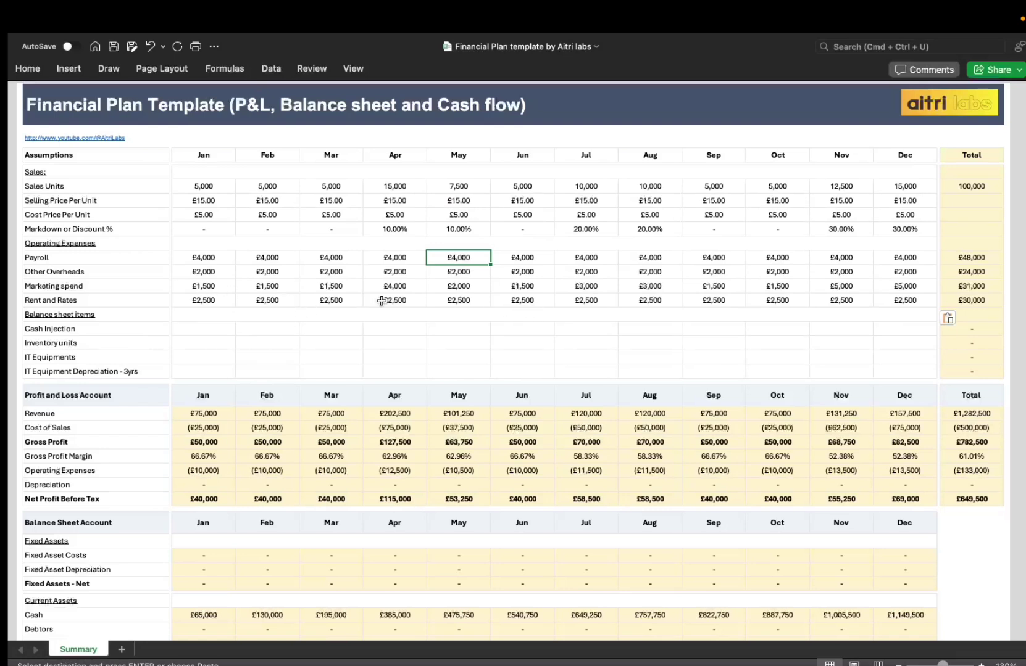
left_click_drag(380, 300, 882, 300)
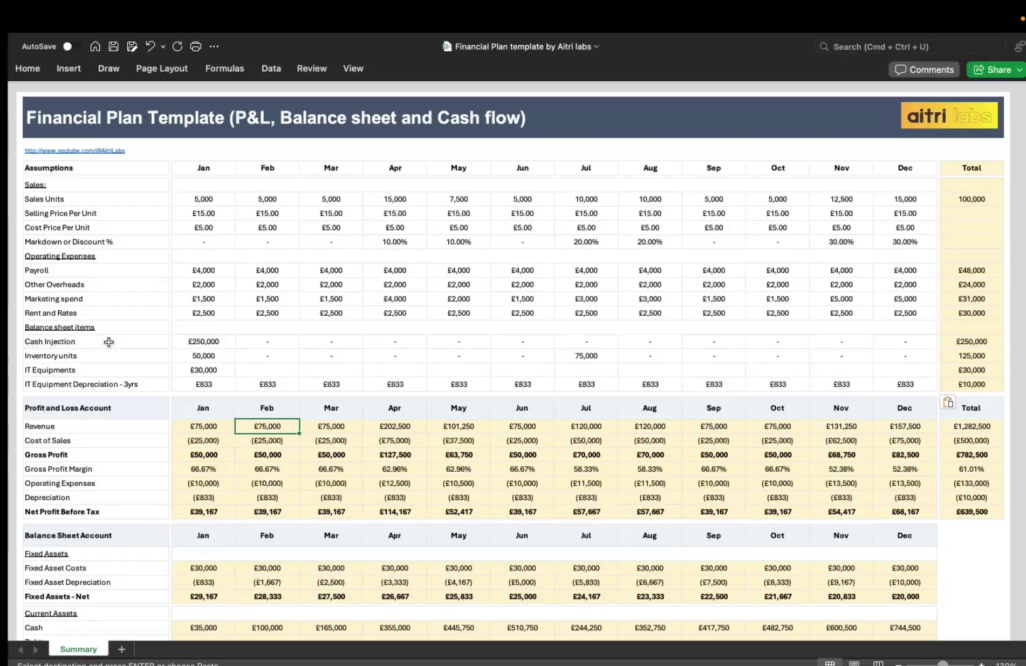
left_click(210, 342)
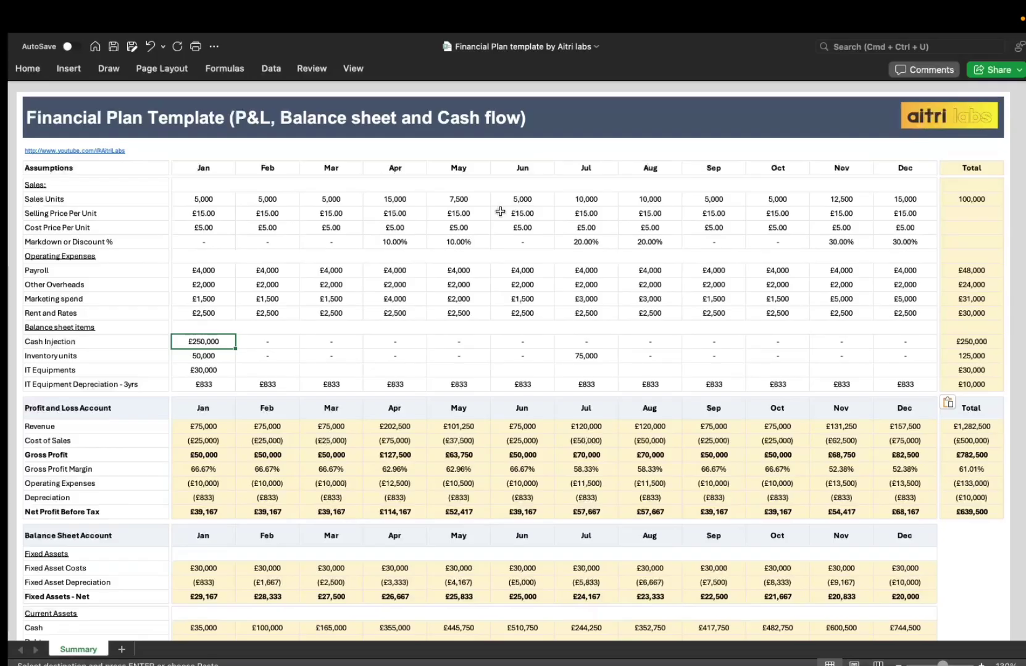
left_click(585, 356)
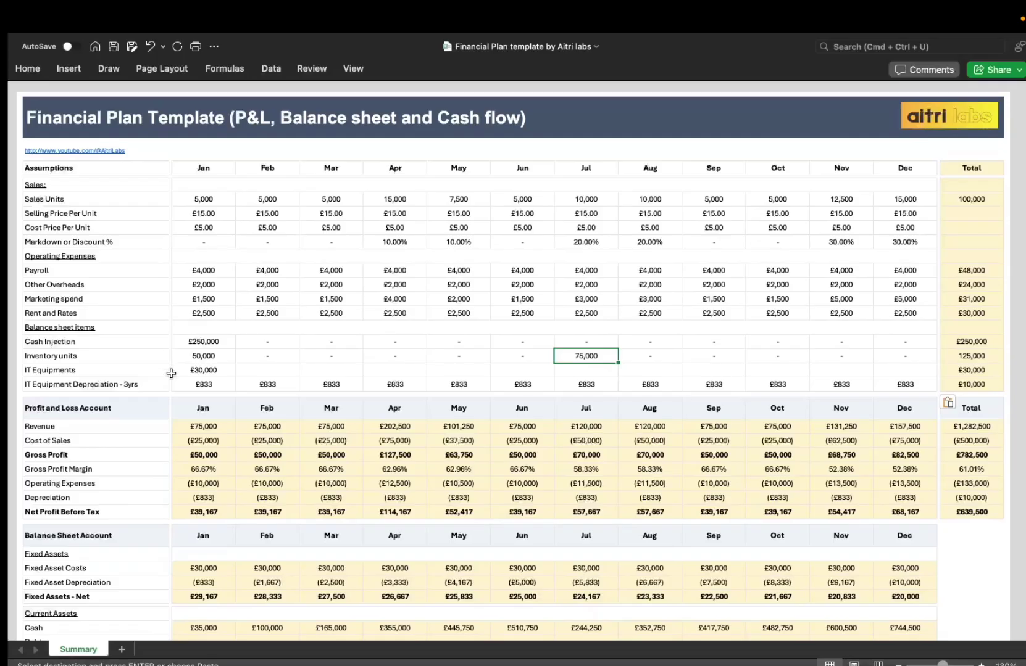
left_click(208, 371)
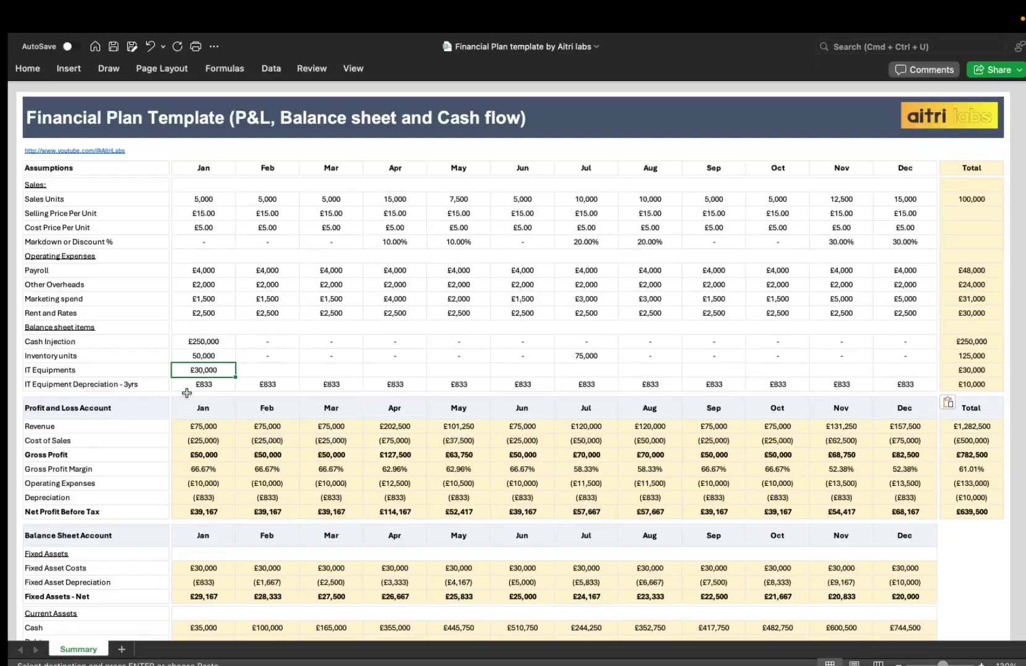
Inspect the January Revenue and Cost of Sales formulas in the Profit and Loss Account without changing them.
double_click(210, 427)
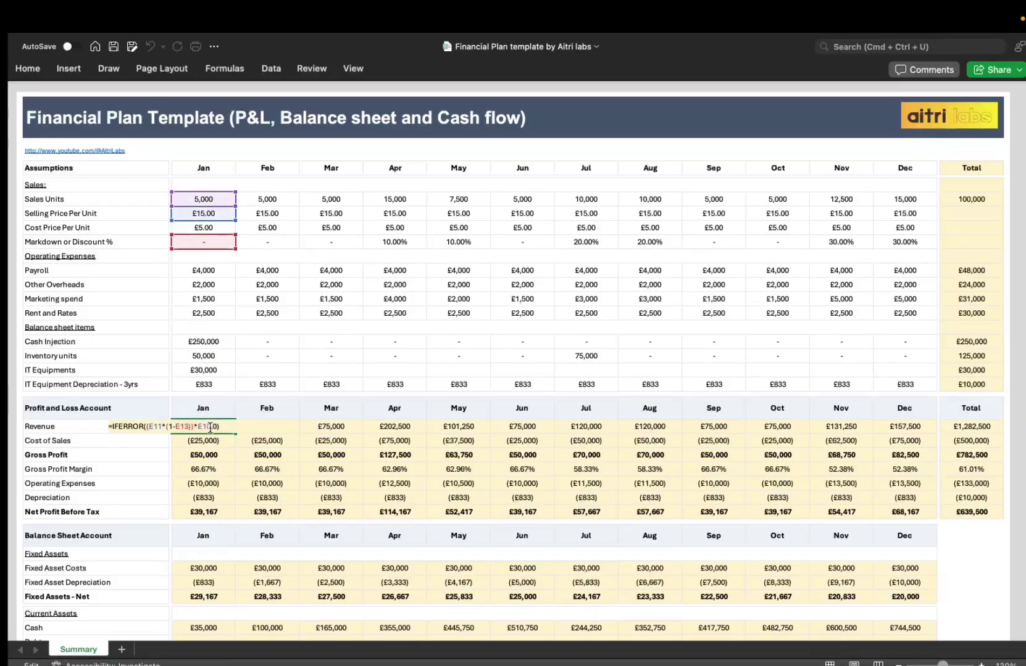
key("Escape")
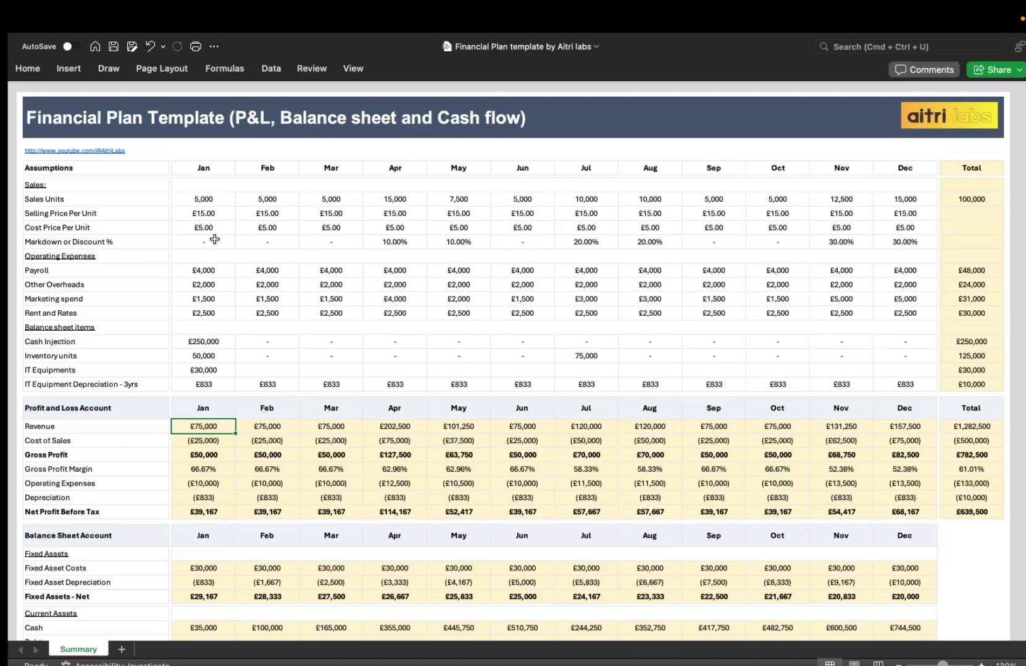
left_click(208, 441)
double_click(209, 441)
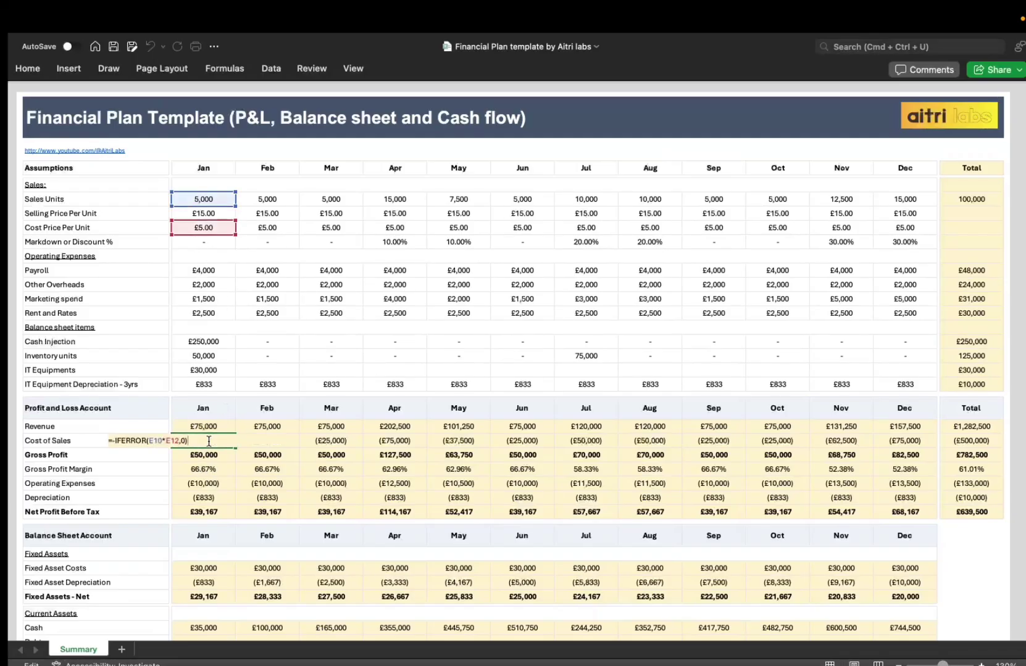
key("ctrl+Return")
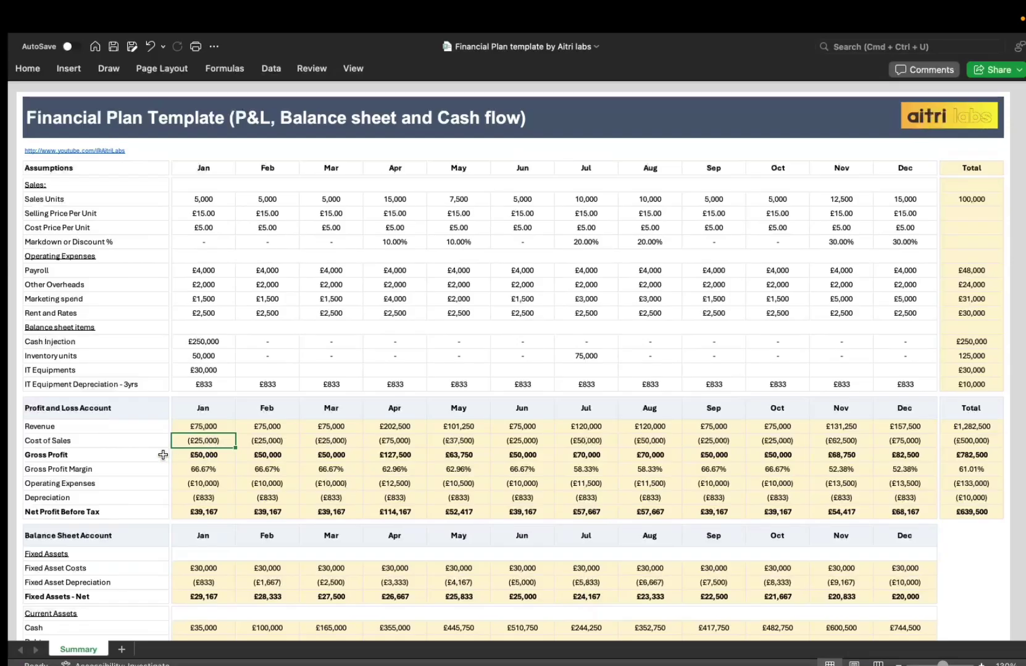
Review the Gross Profit row and inspect the January Gross Profit Margin formula without changing it.
left_click_drag(185, 455, 615, 445)
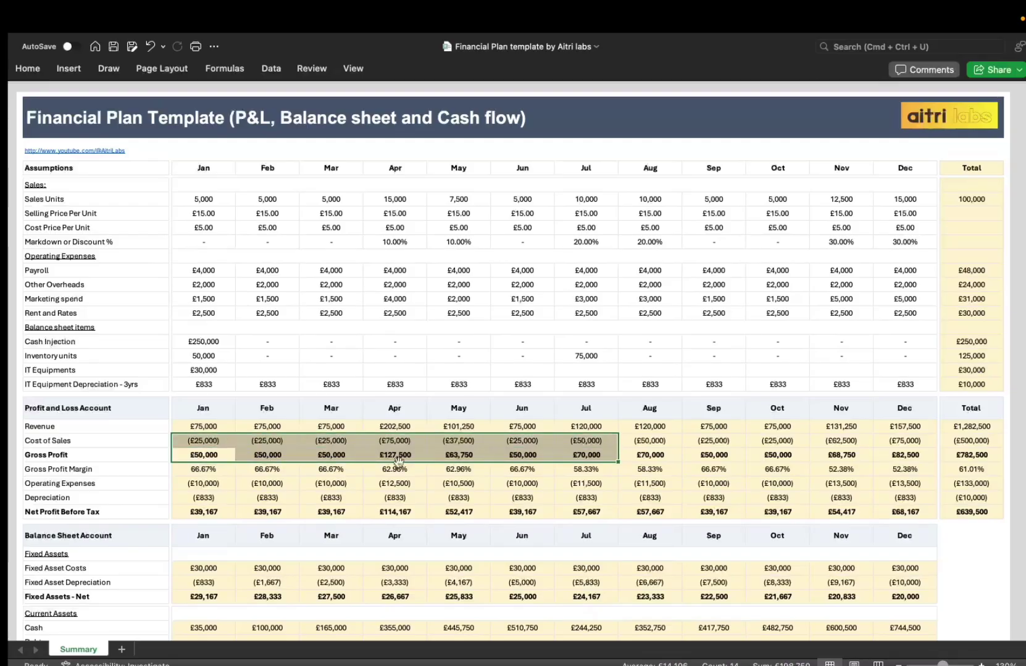
left_click(204, 469)
double_click(203, 469)
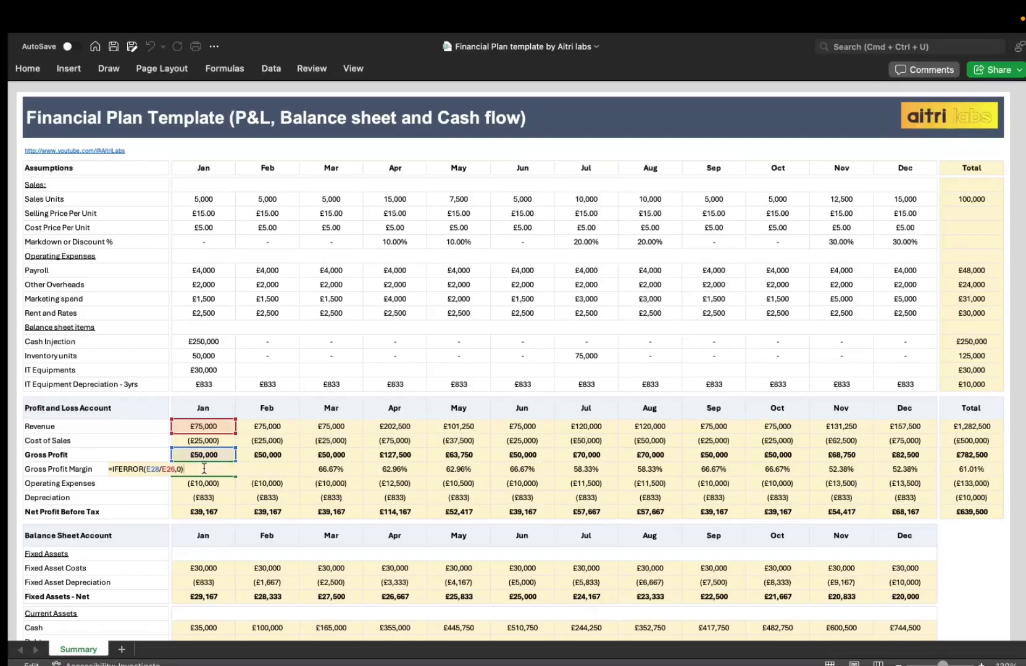
key("Escape")
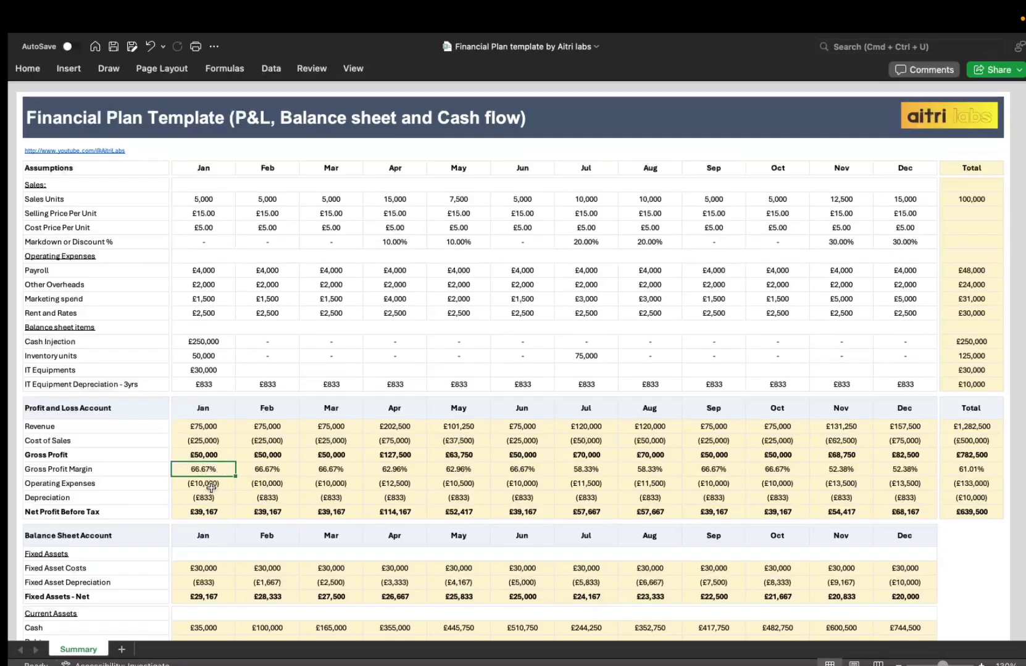
Inspect the January Operating Expenses formula, then review the Depreciation row and January's Net Profit Before Tax.
double_click(211, 485)
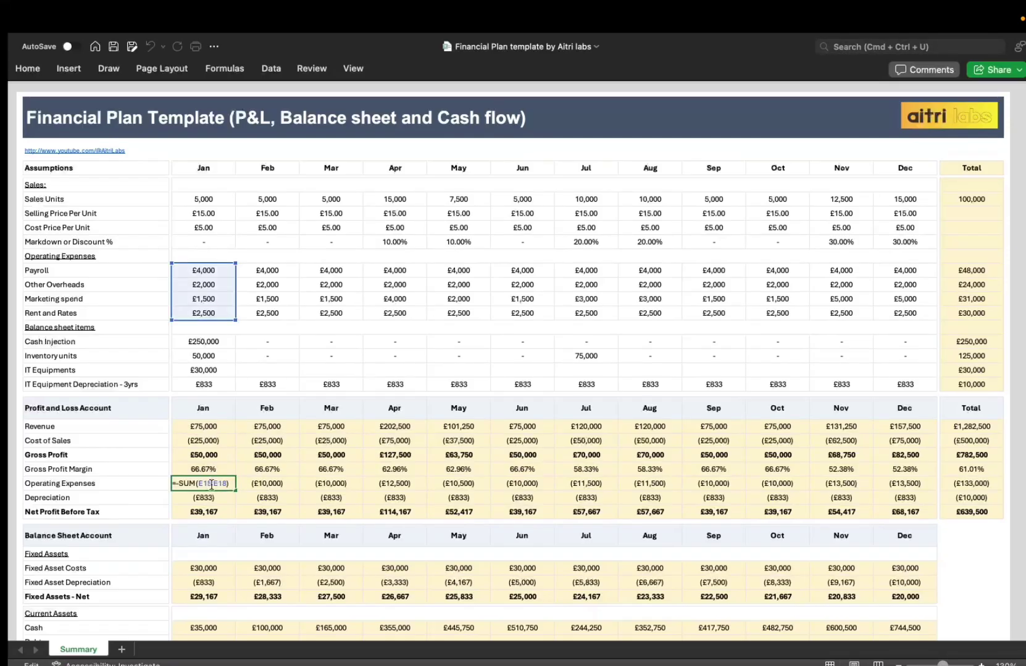
key("Escape")
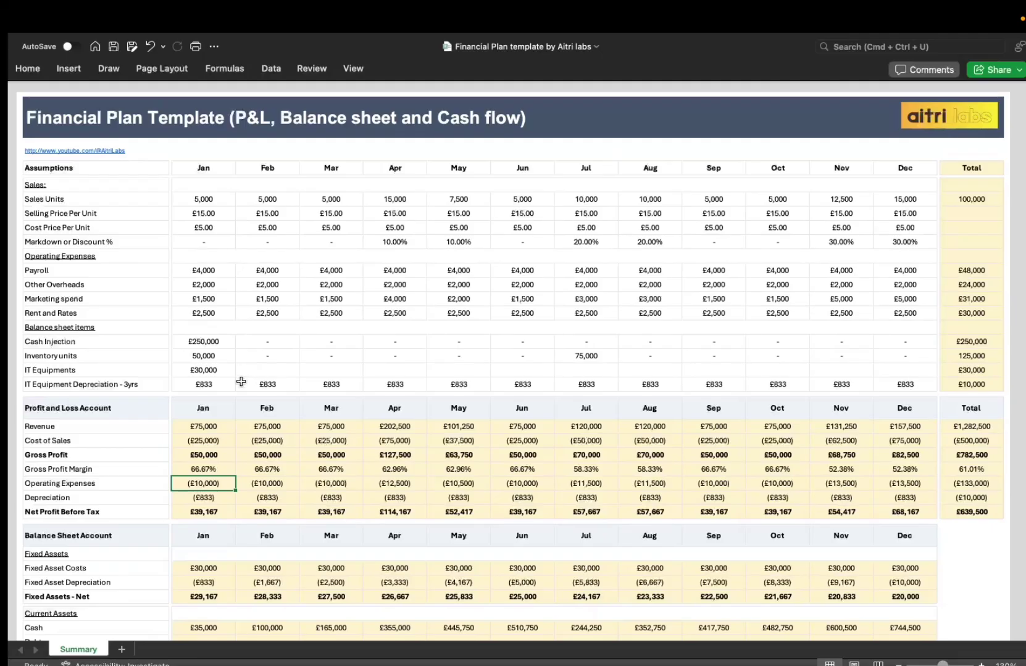
left_click_drag(210, 498, 506, 489)
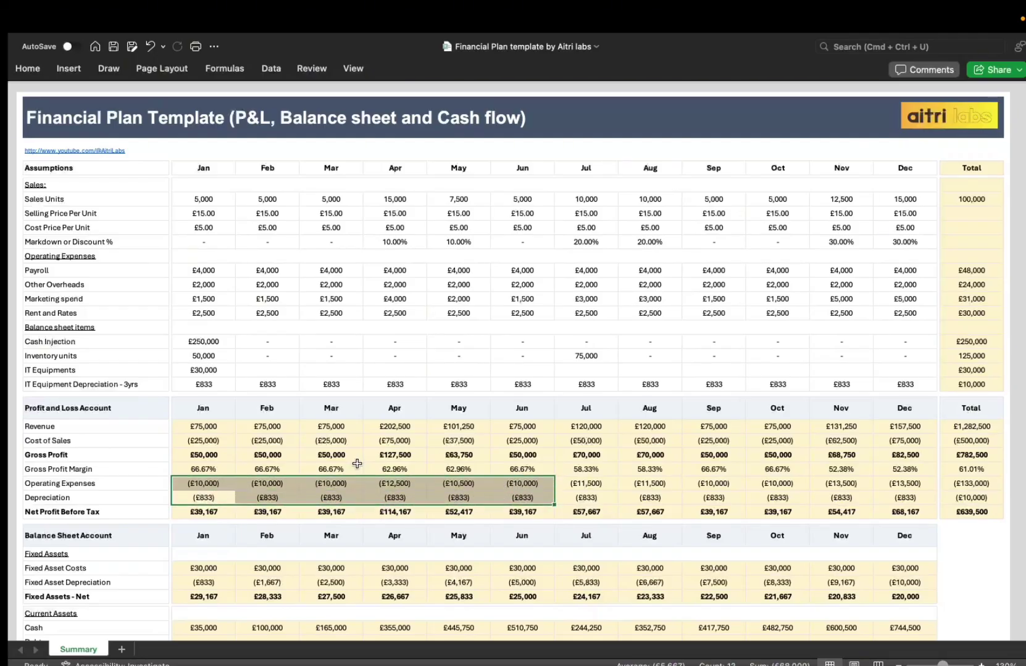
left_click(221, 517)
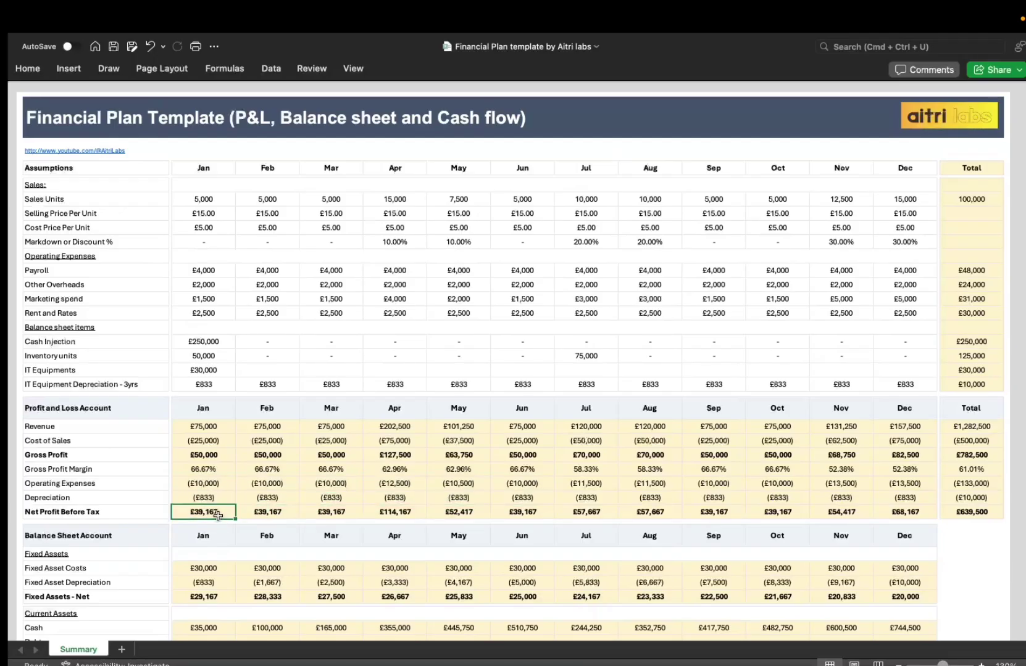
Review the balance sheet's fixed asset costs and net fixed assets, and inspect the January Cash formula and December cash figure.
scroll(218, 516, "down", 4)
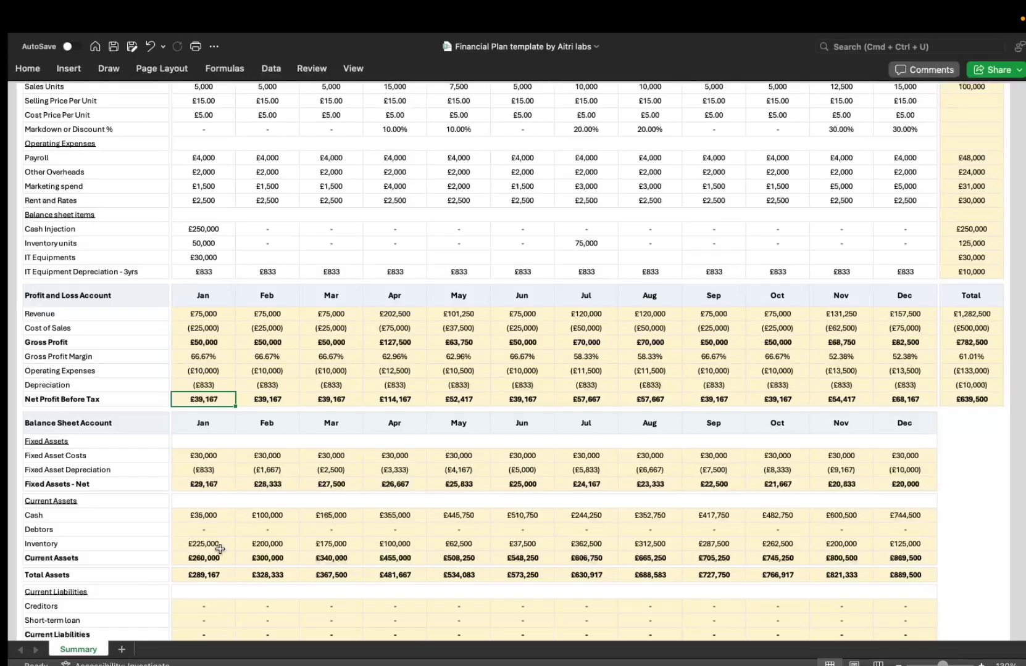
left_click(201, 458)
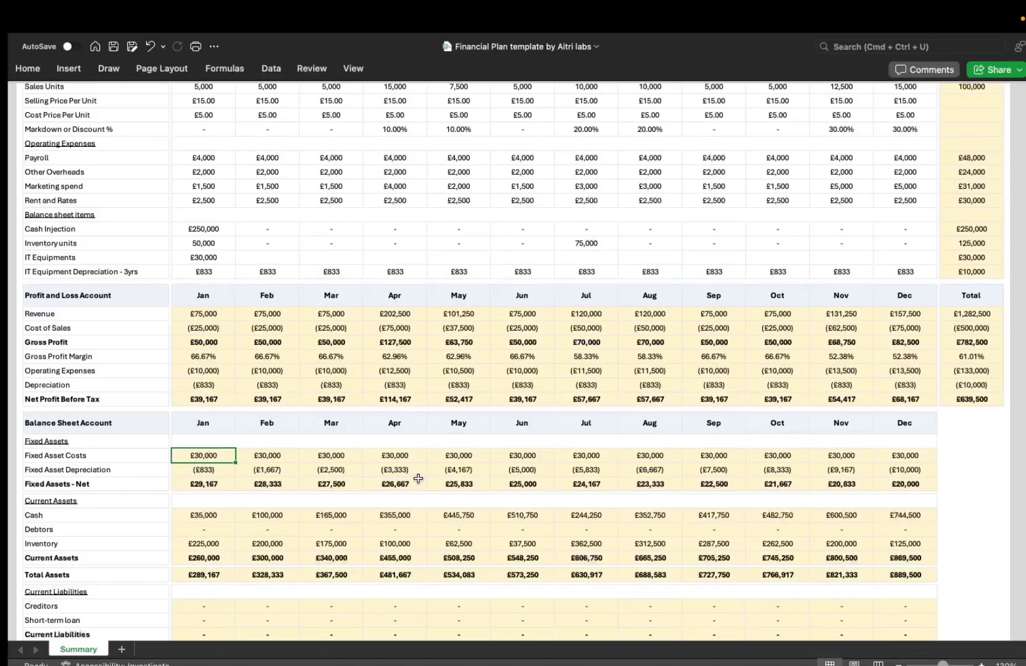
left_click(902, 487)
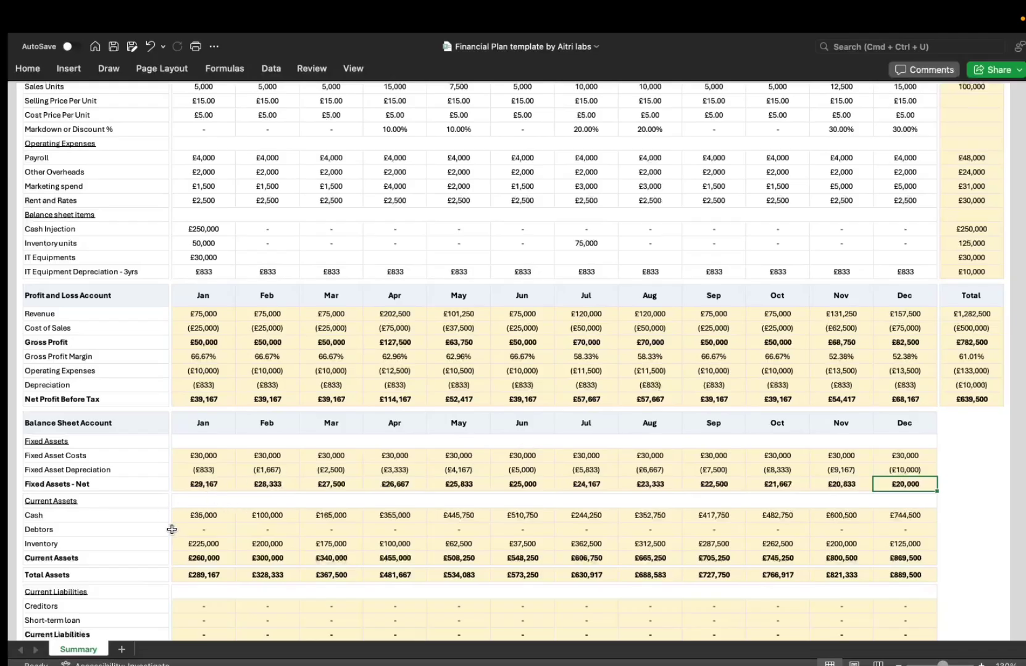
double_click(200, 517)
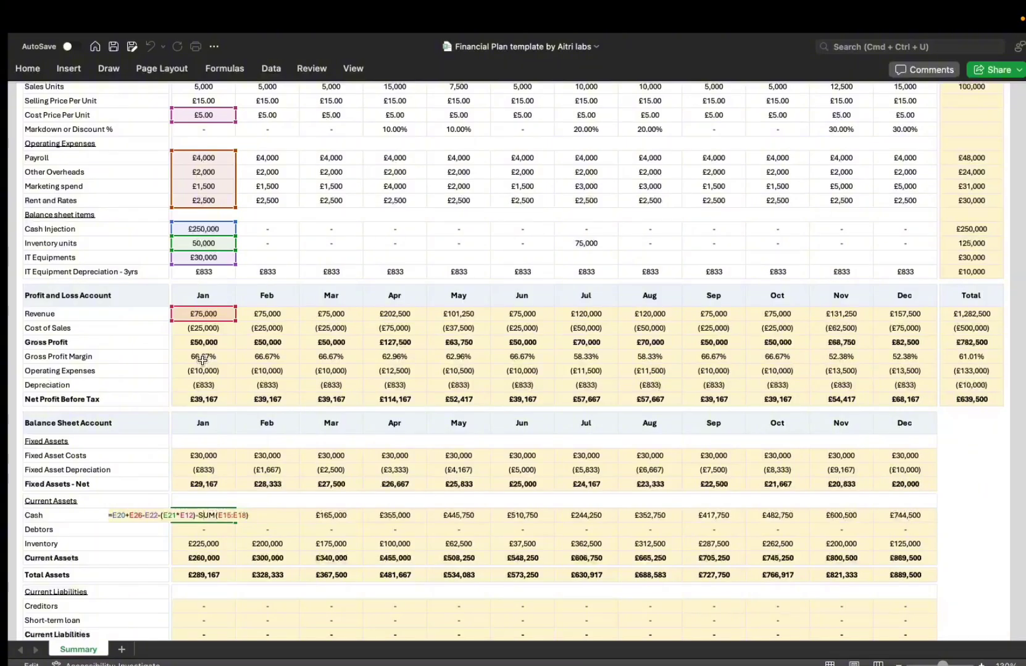
key("Return")
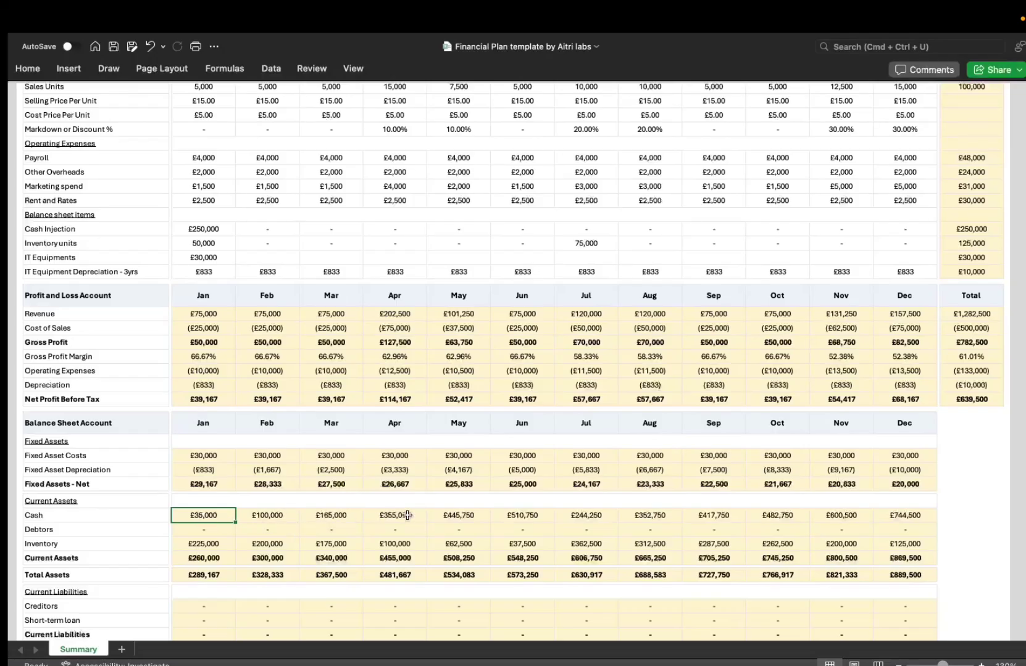
left_click(912, 517)
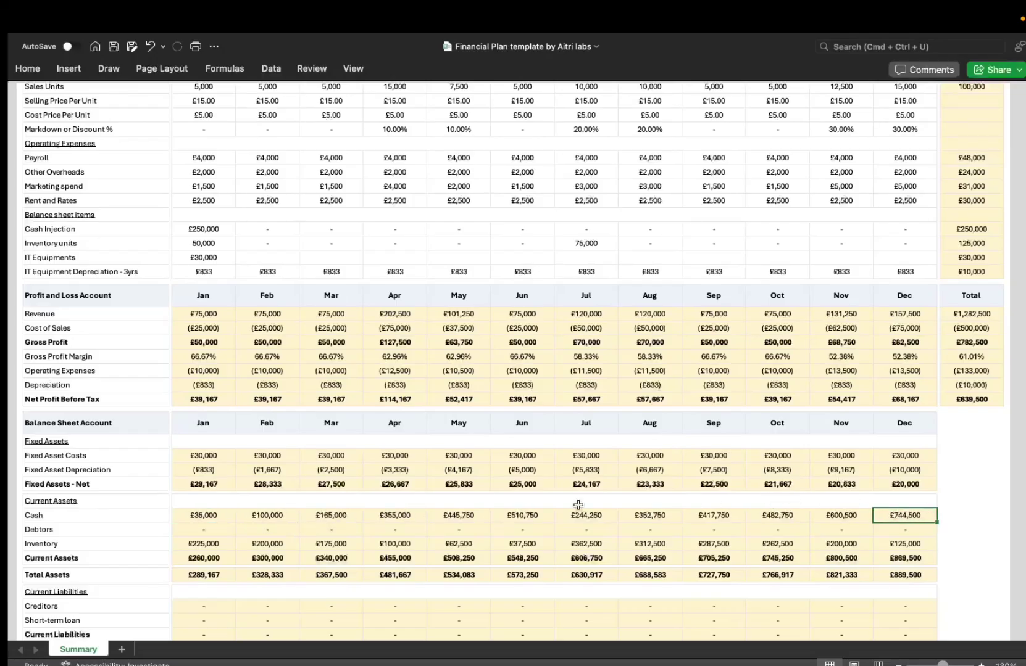
Check the January Debtors and Inventory figures under Current Assets against the inventory units and cost price assumptions.
left_click(213, 528)
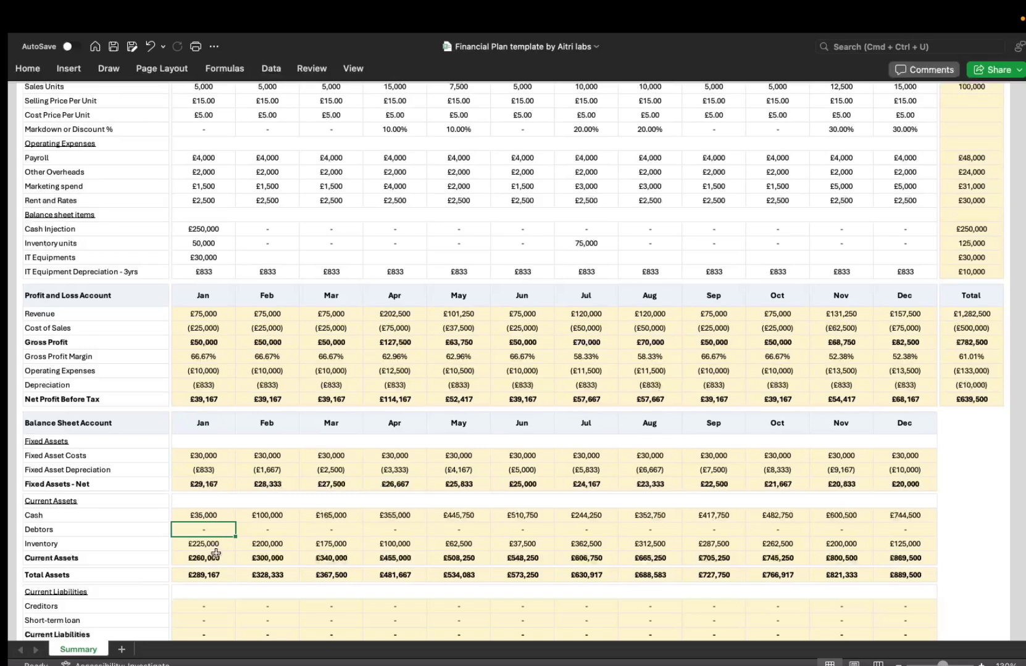
left_click(212, 543)
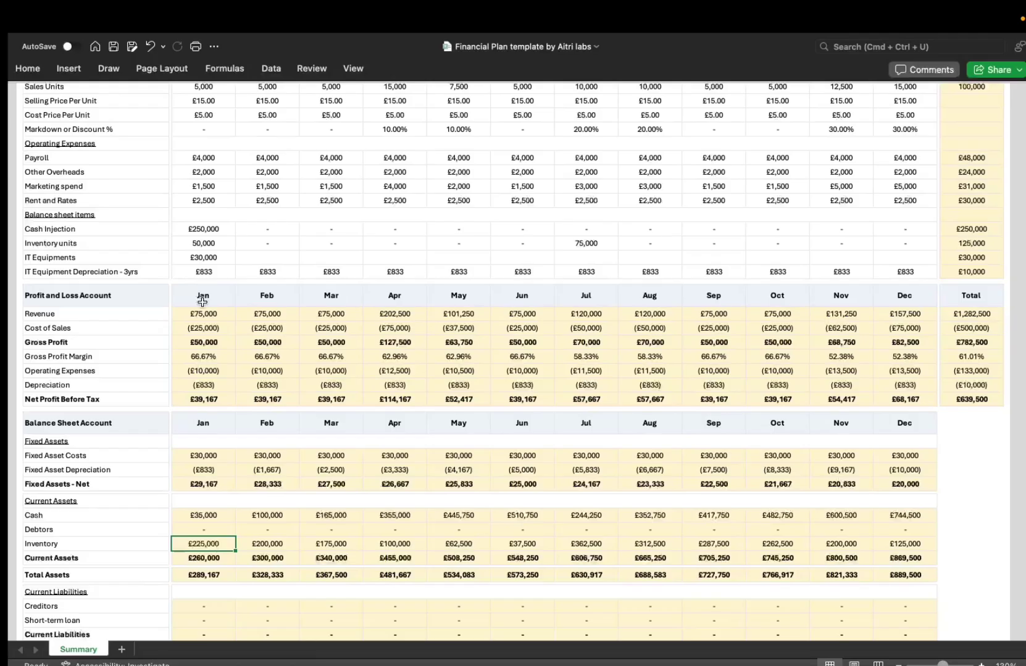
scroll(214, 185, "up", 1)
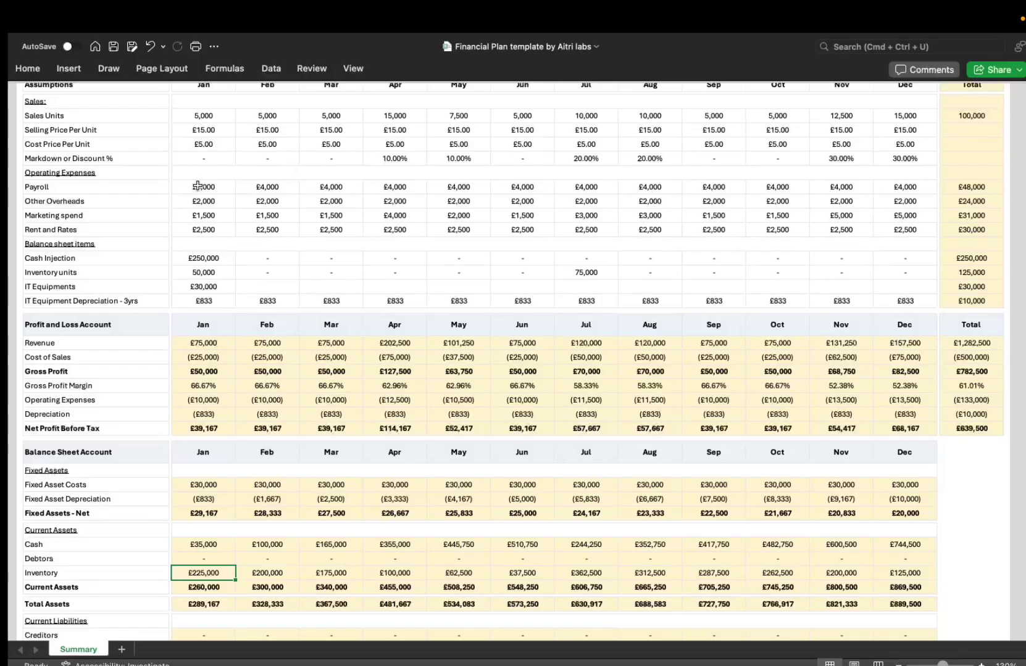
scroll(204, 198, "down", 1)
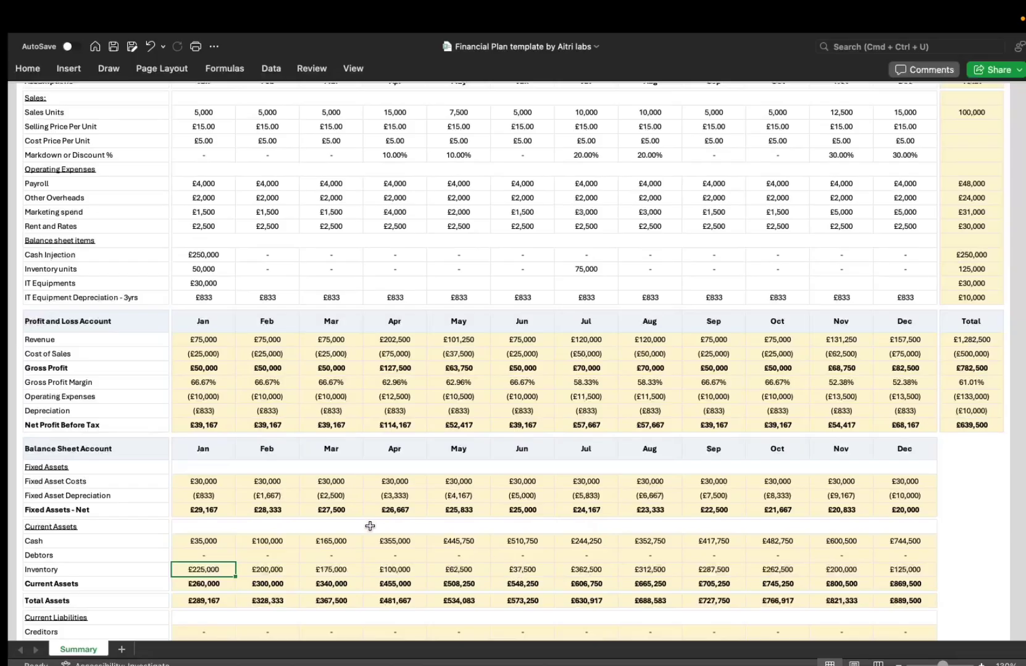
Check January's Current Assets total and inspect the January Total Assets formula without changing it.
key("Down")
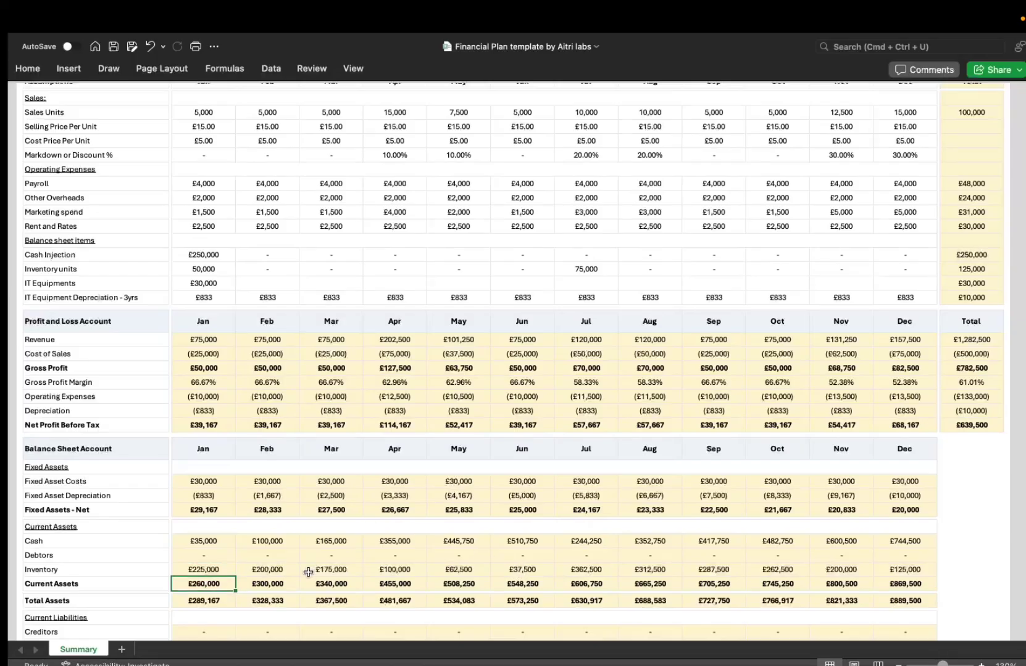
double_click(213, 601)
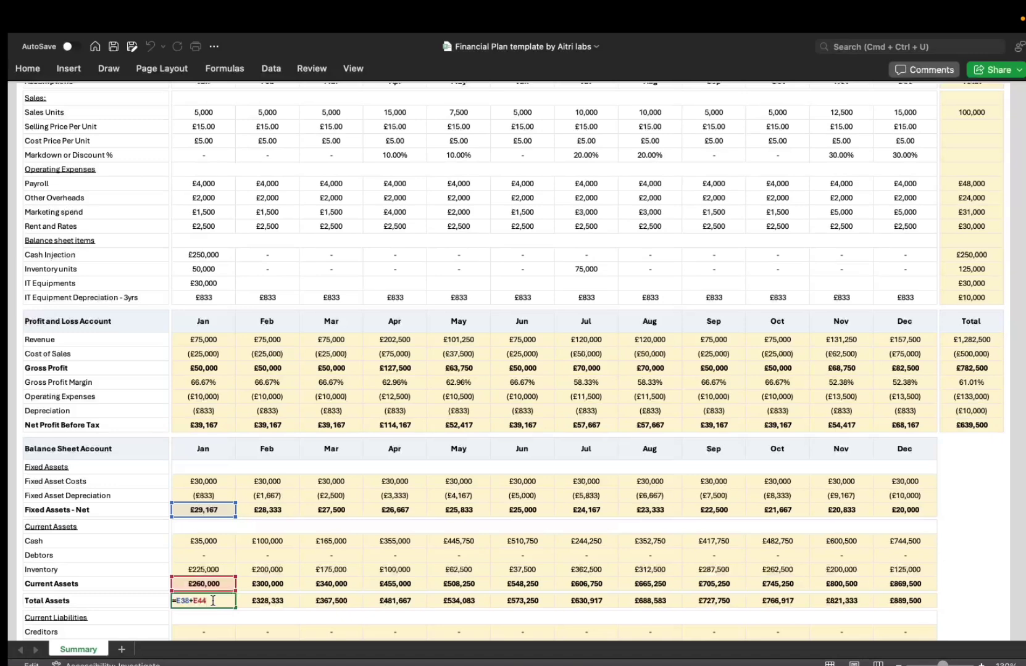
key("Escape")
scroll(271, 556, "down", 4)
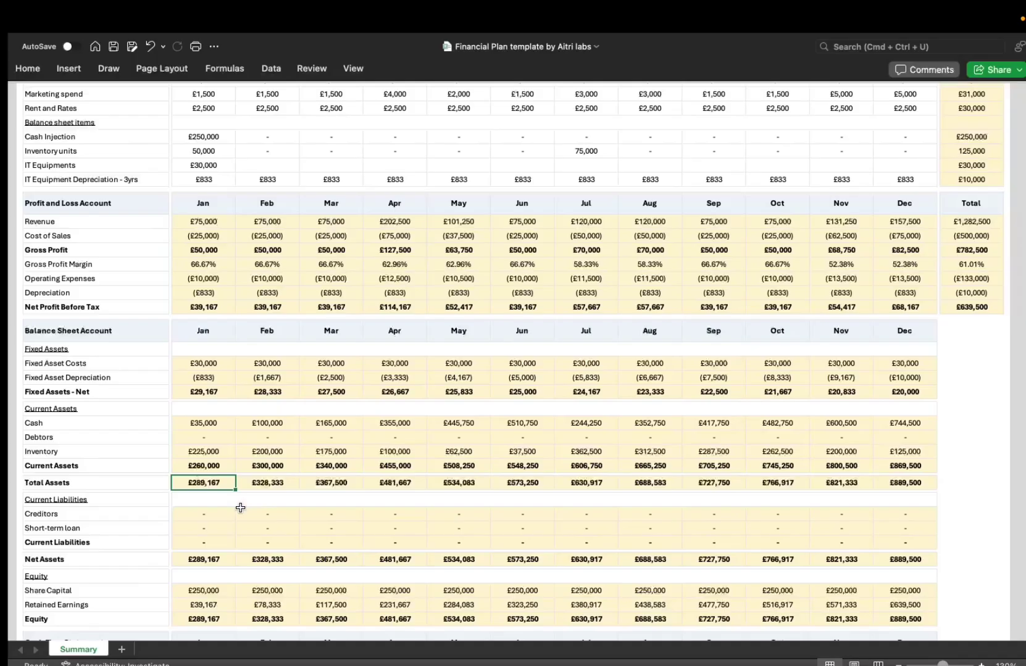
Go back to the January Cash Injection assumption, then inspect the January Net Assets formula without changing it.
key("super+z")
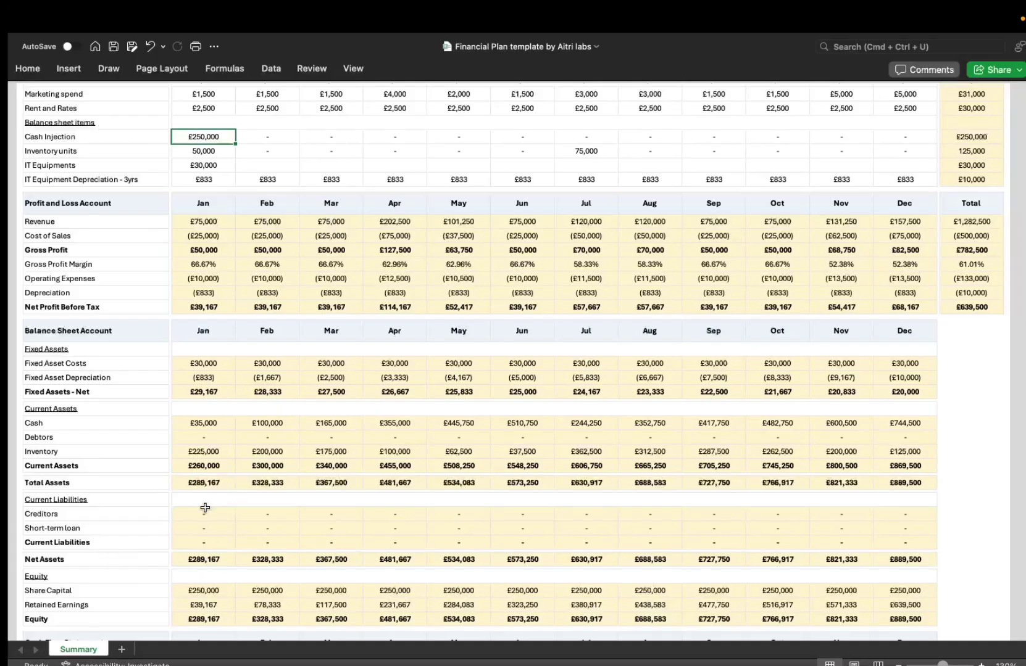
left_click(213, 558)
double_click(213, 558)
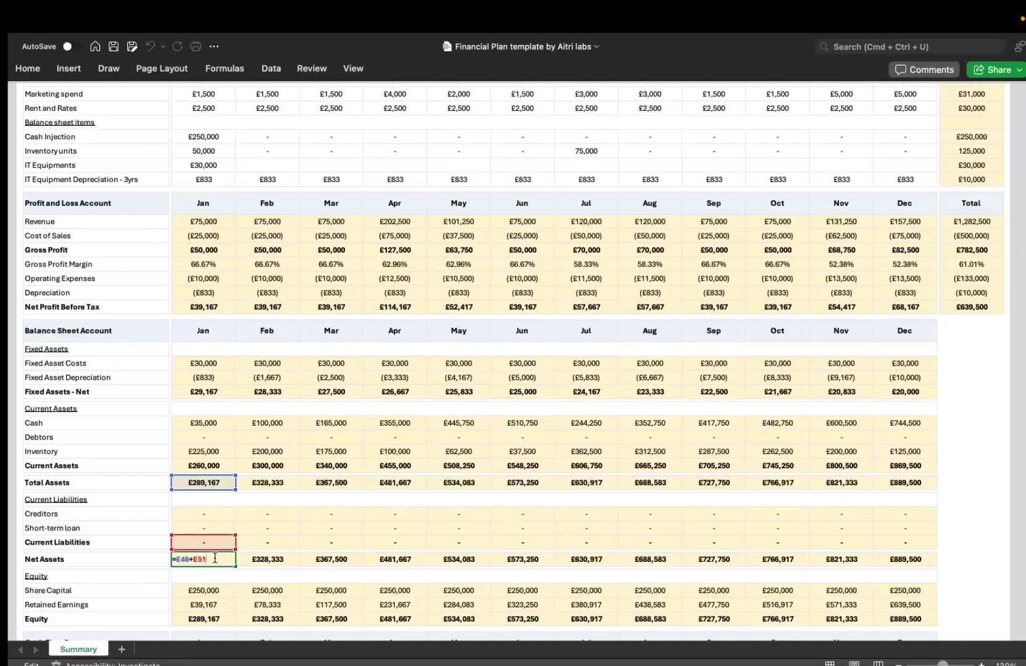
key("Escape")
scroll(225, 550, "down", 1)
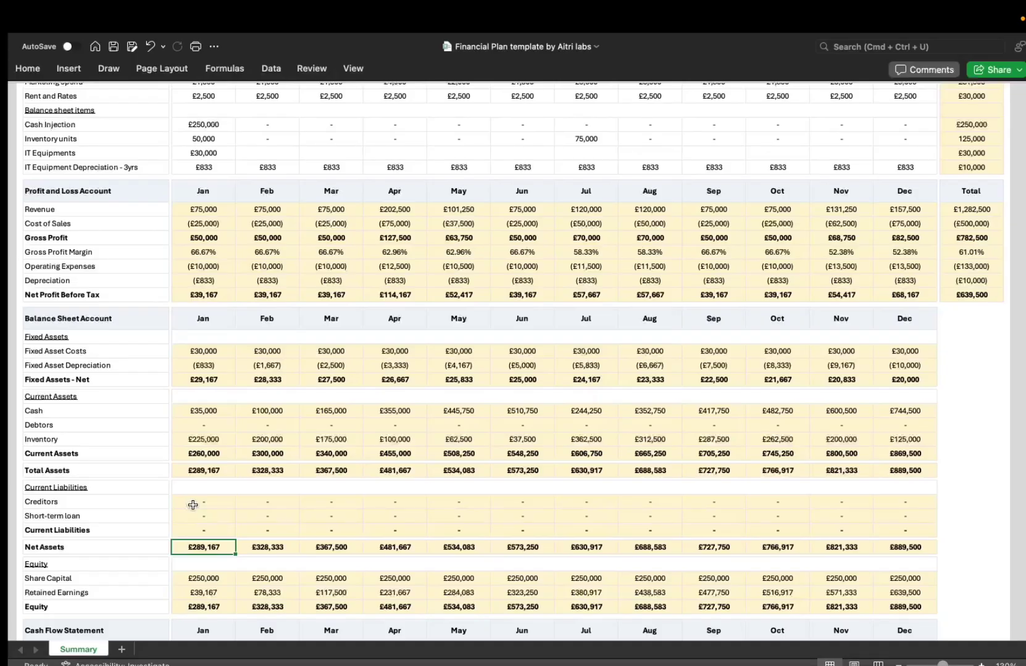
Review January's Share Capital and inspect the January Retained Earnings and Equity formulas without changing them.
left_click(219, 578)
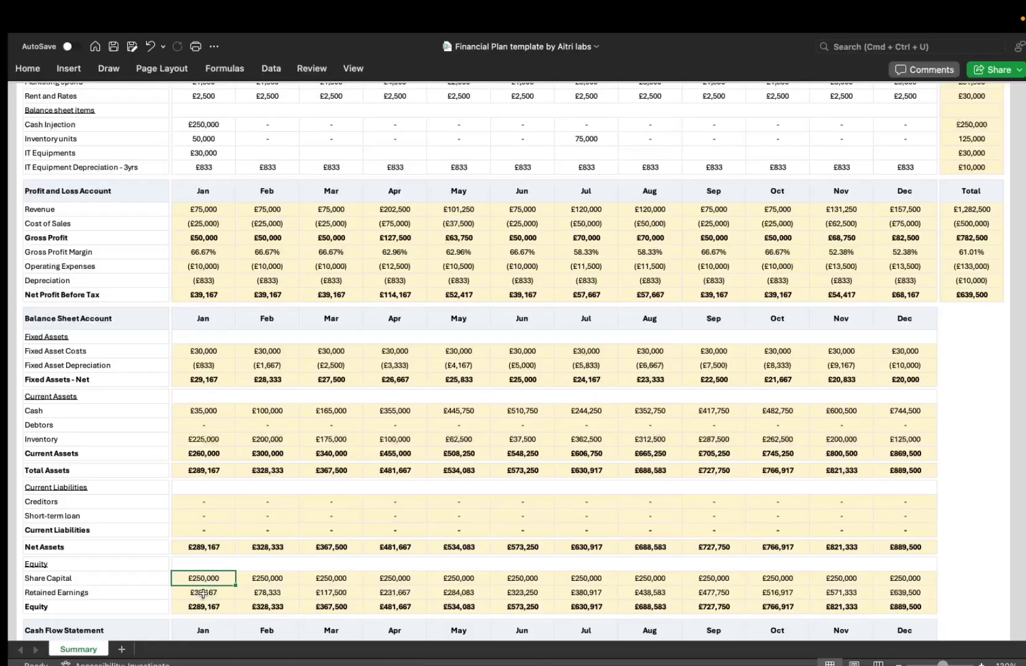
double_click(203, 593)
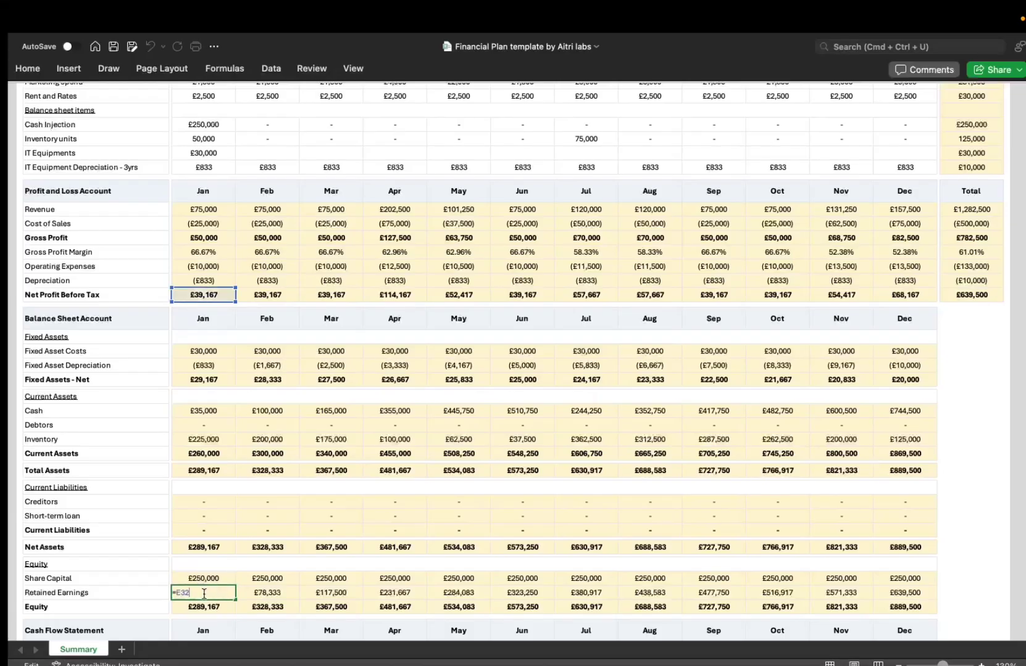
key("Escape")
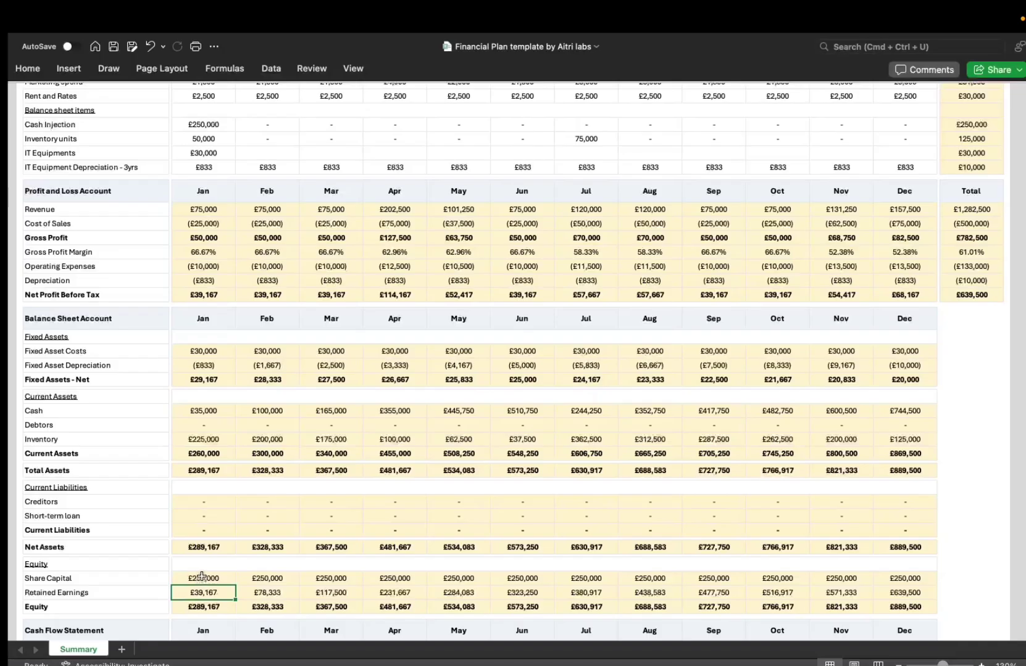
double_click(215, 608)
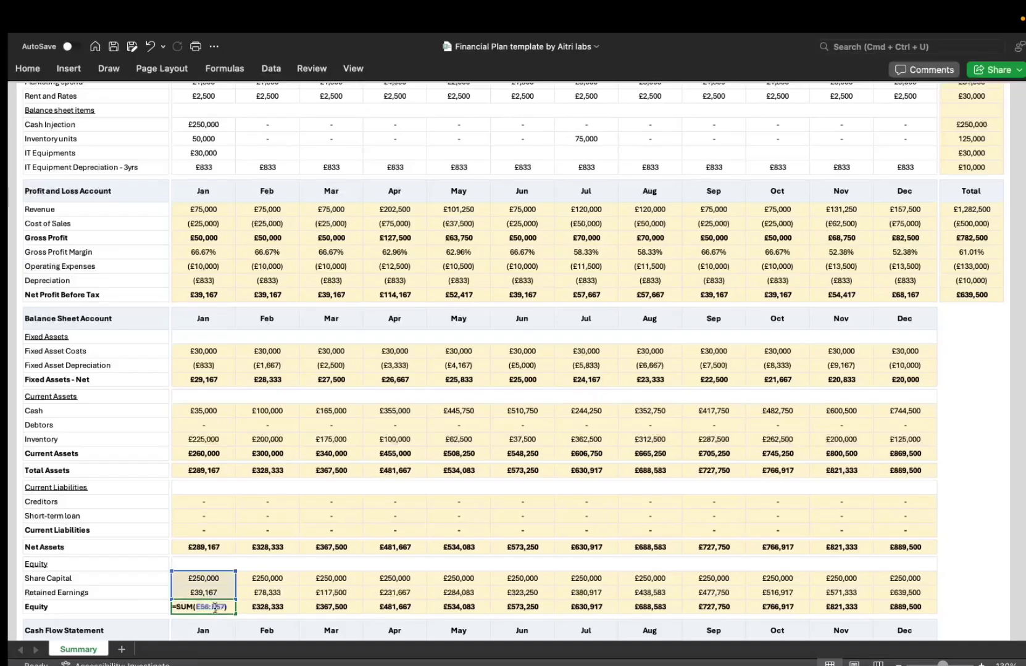
key("Escape")
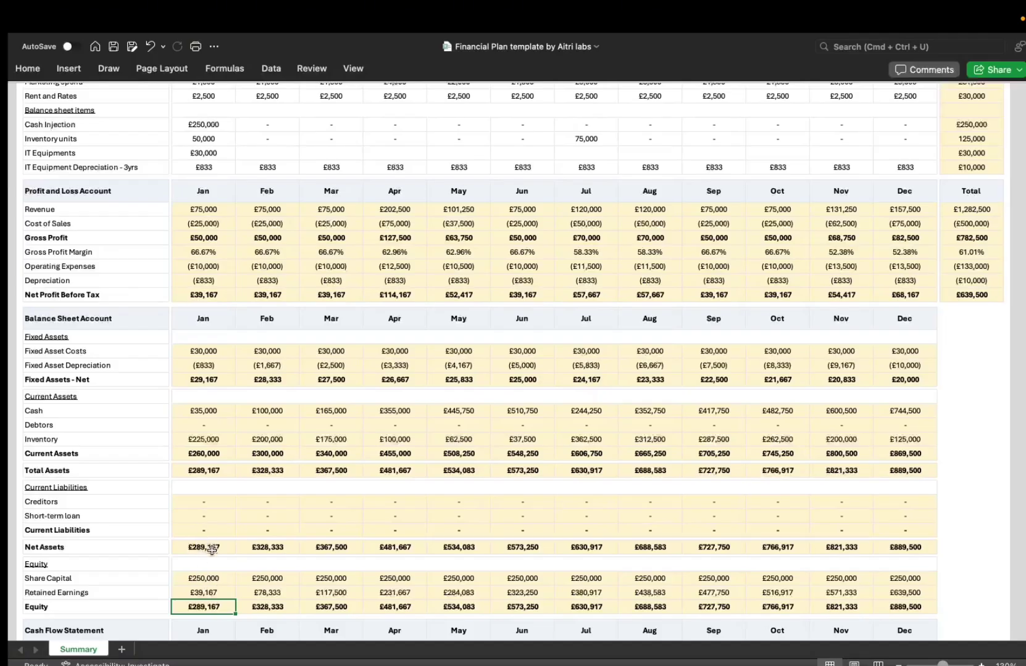
Review January's cash collection from customers against the Revenue row, then check January's cash from investment in the cash flow statement.
scroll(259, 562, "down", 6)
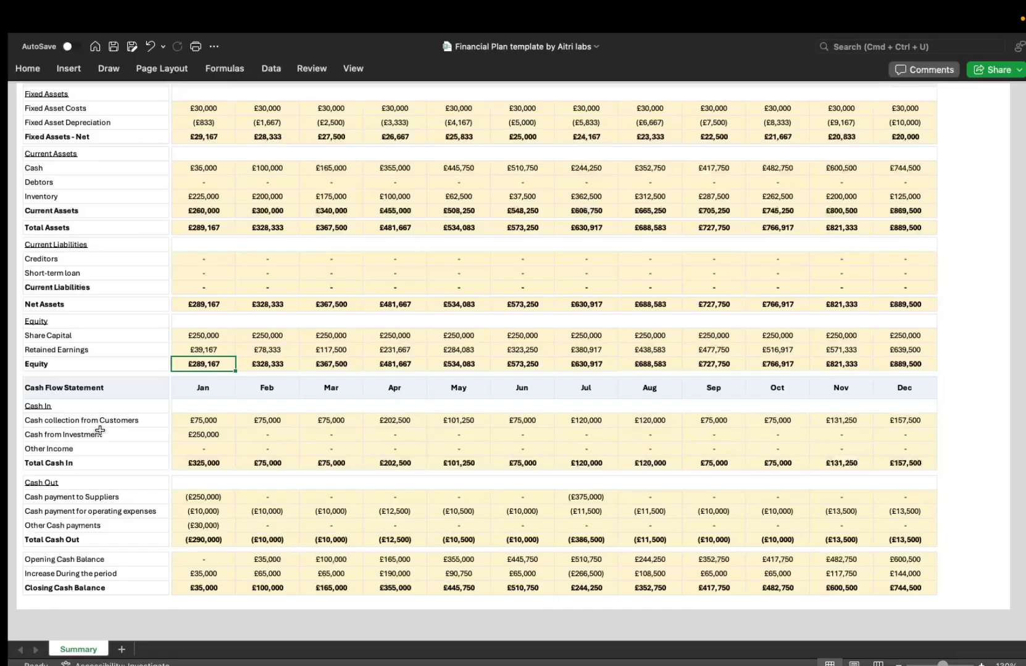
scroll(150, 451, "up", 2)
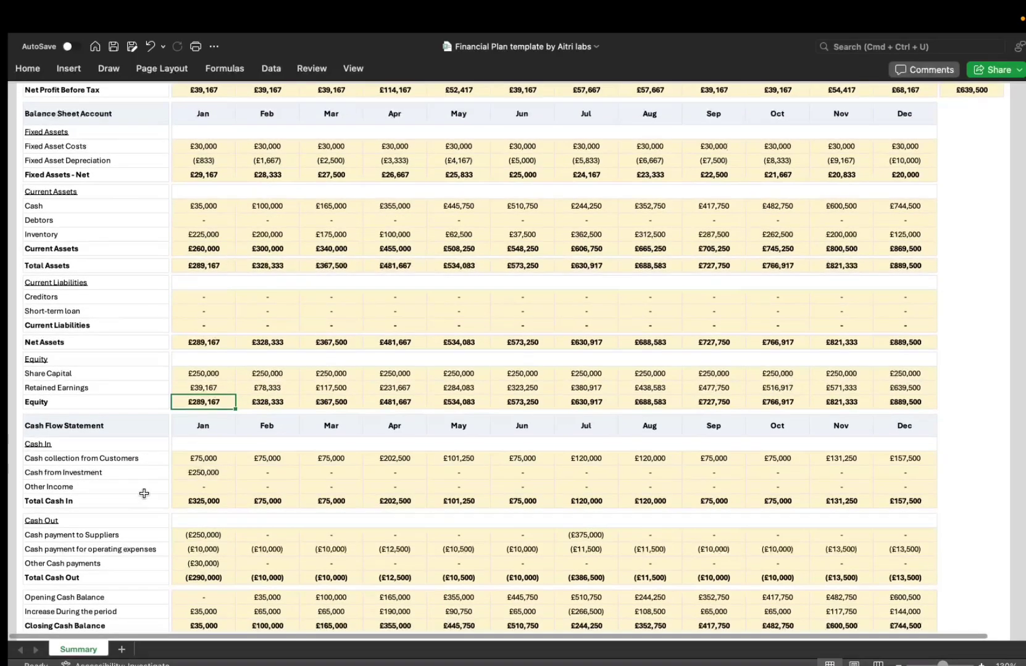
left_click(195, 460)
scroll(237, 394, "up", 5)
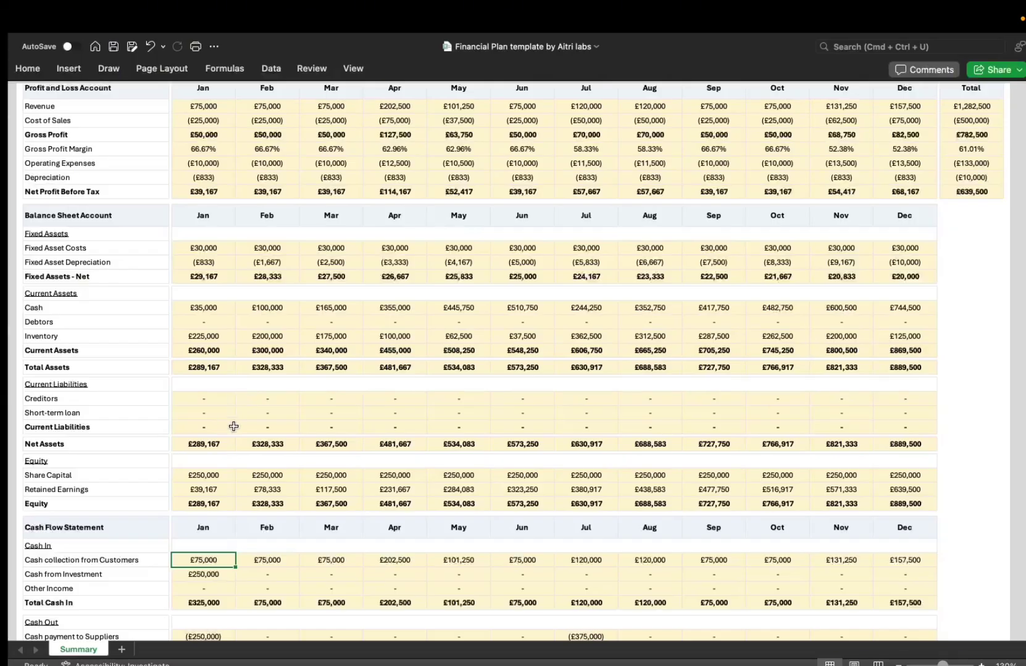
left_click(203, 574)
Review the Cash Out section: July's payment to suppliers, January's operating expense payment and January's other cash payments.
scroll(203, 574, "down", 3)
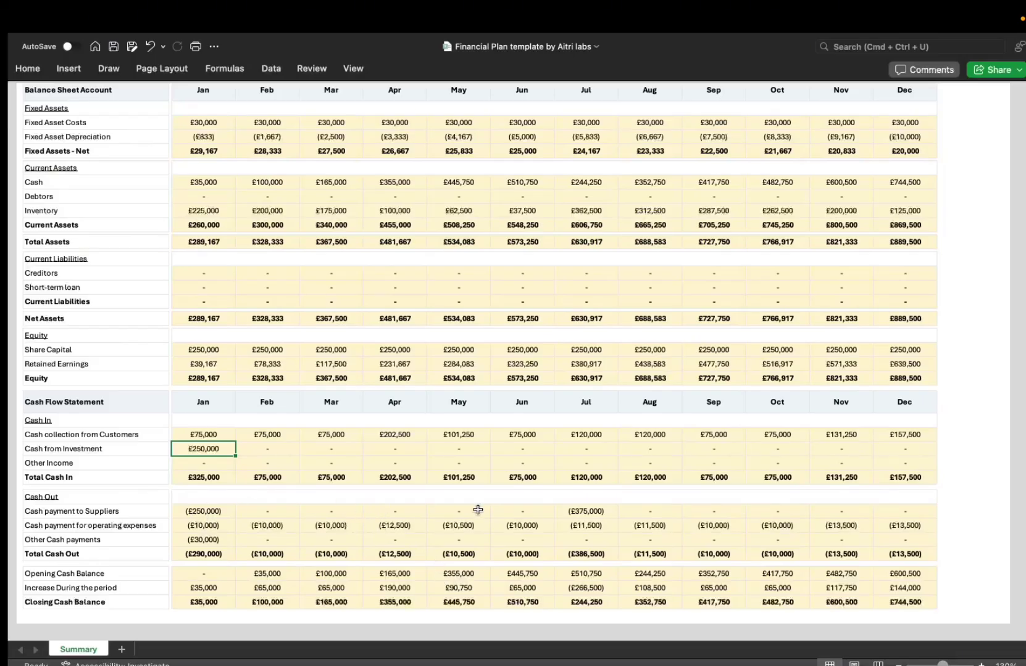
left_click(588, 511)
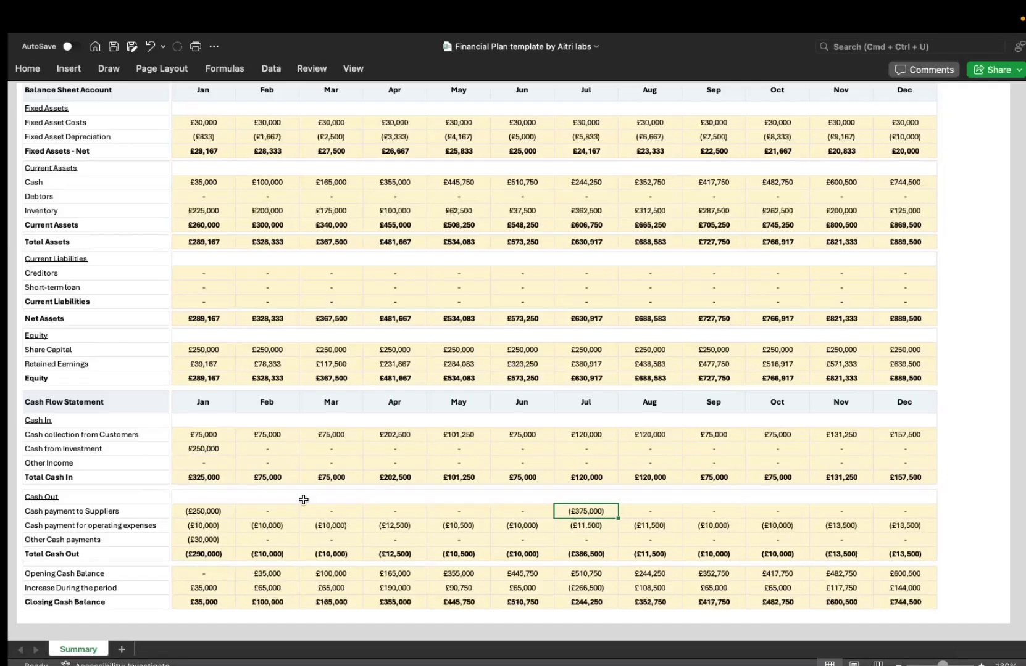
left_click(203, 525)
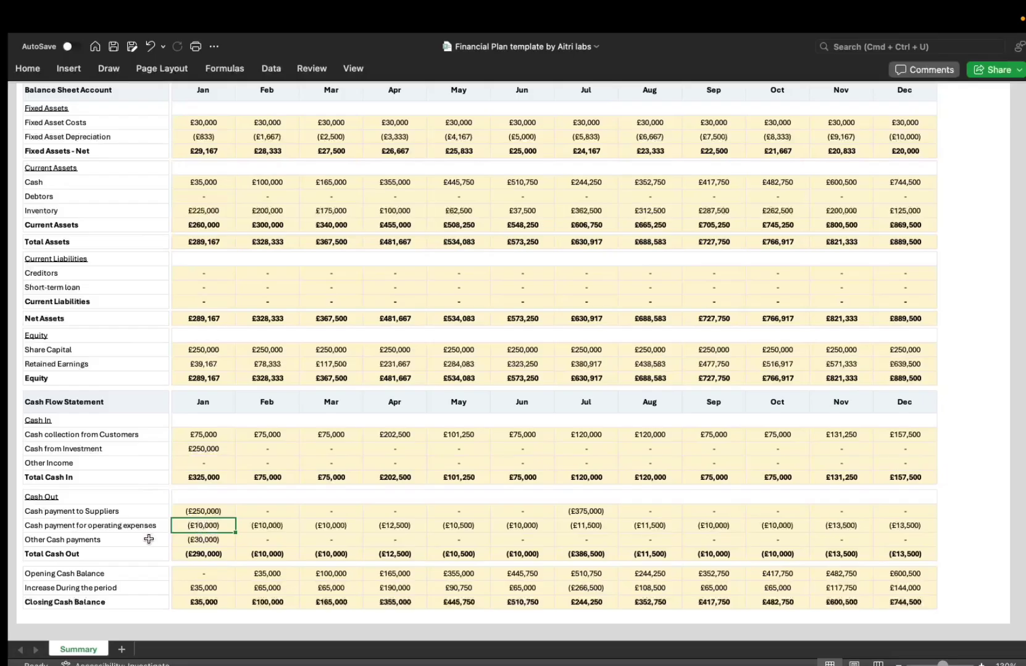
left_click(206, 539)
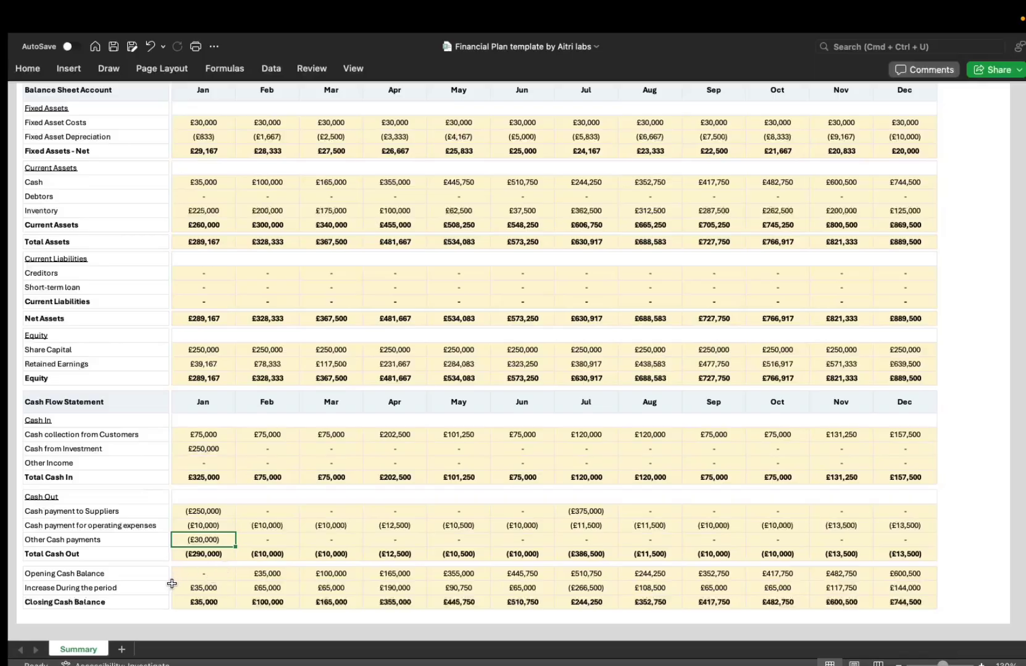
Check January's Opening Cash Balance and inspect the January formulas for Increase During the period and Closing Cash Balance without changing them.
left_click(202, 575)
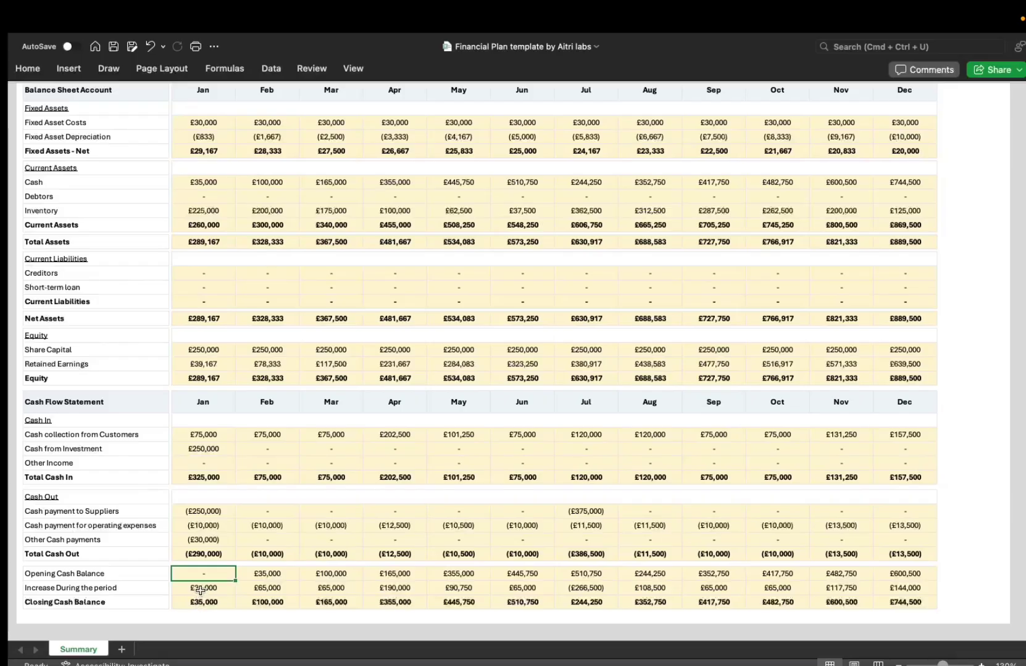
double_click(215, 587)
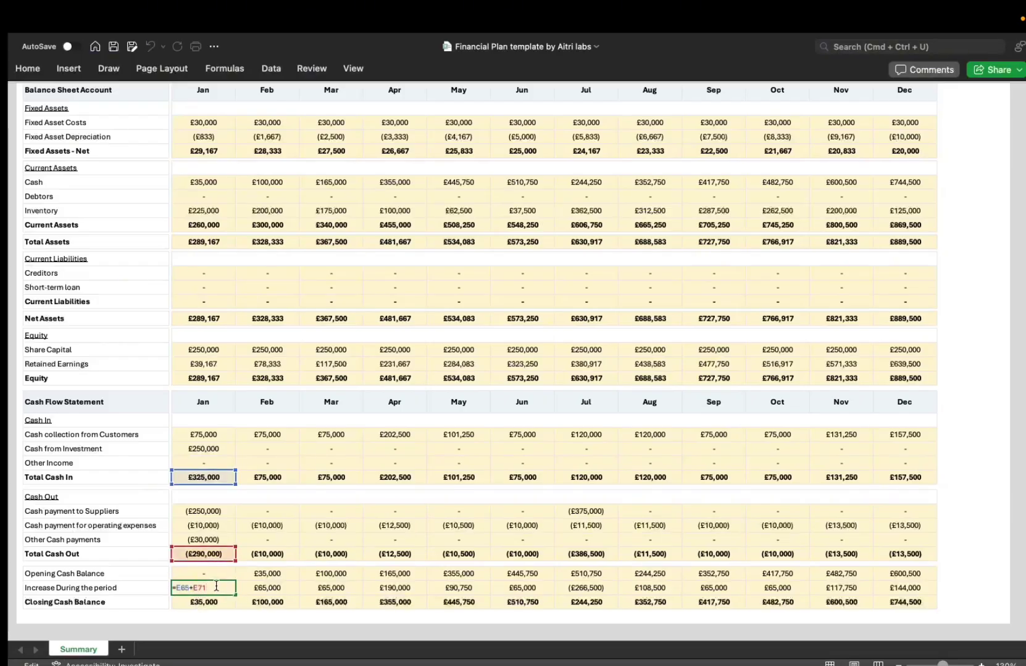
key("Escape")
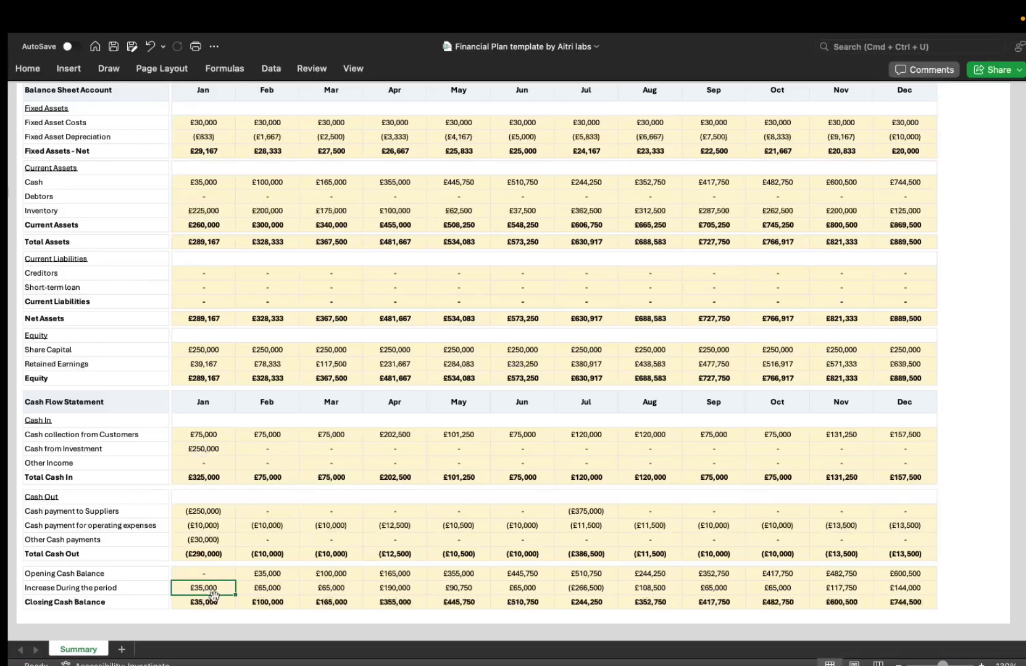
double_click(214, 603)
key("Escape")
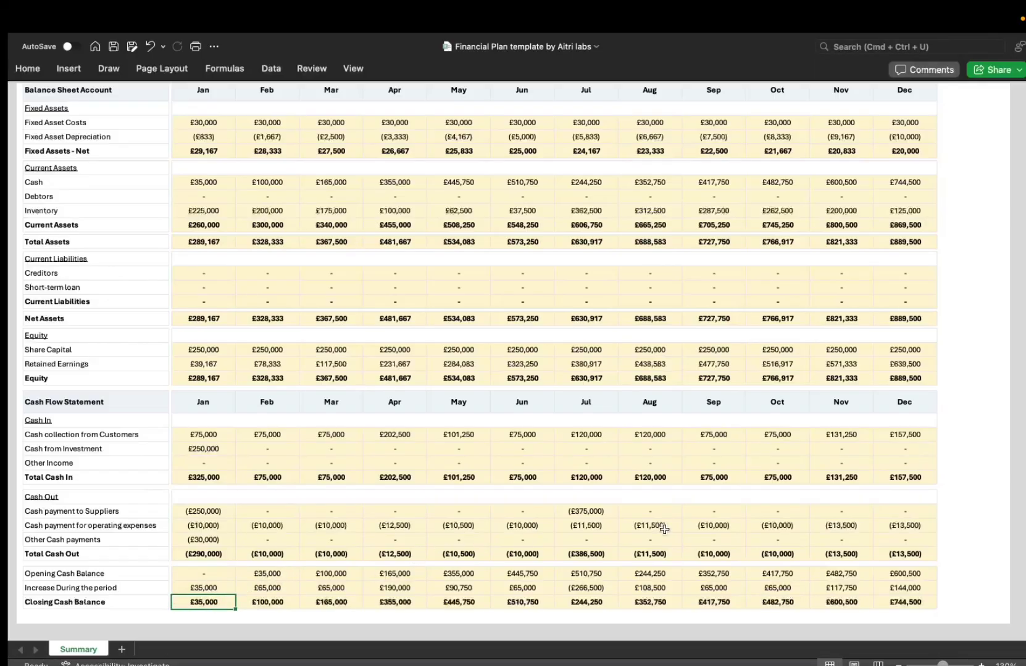
scroll(546, 444, "up", 1)
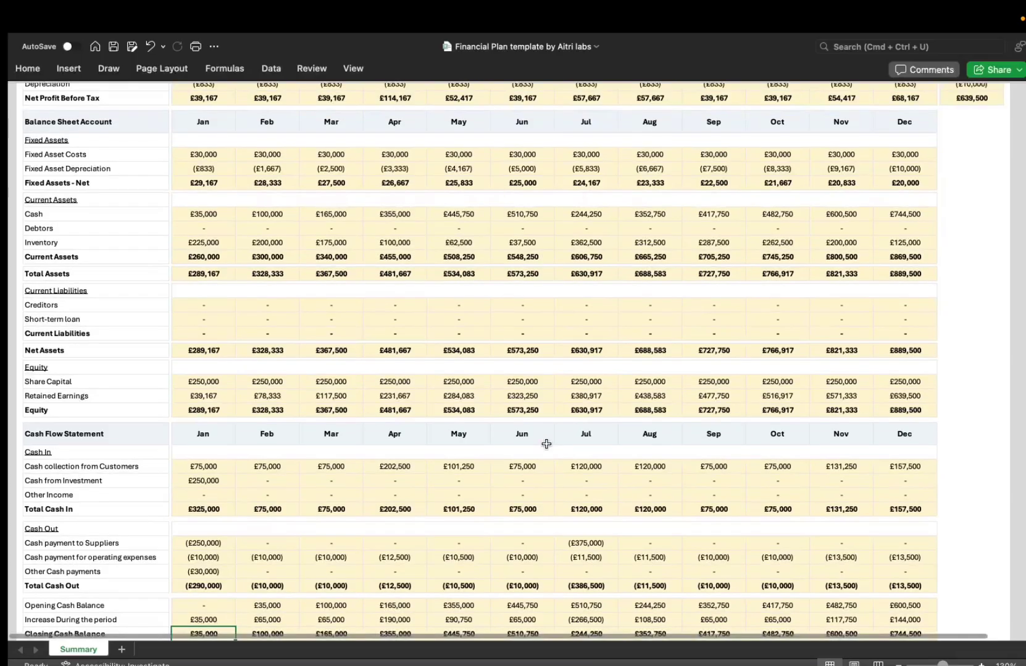